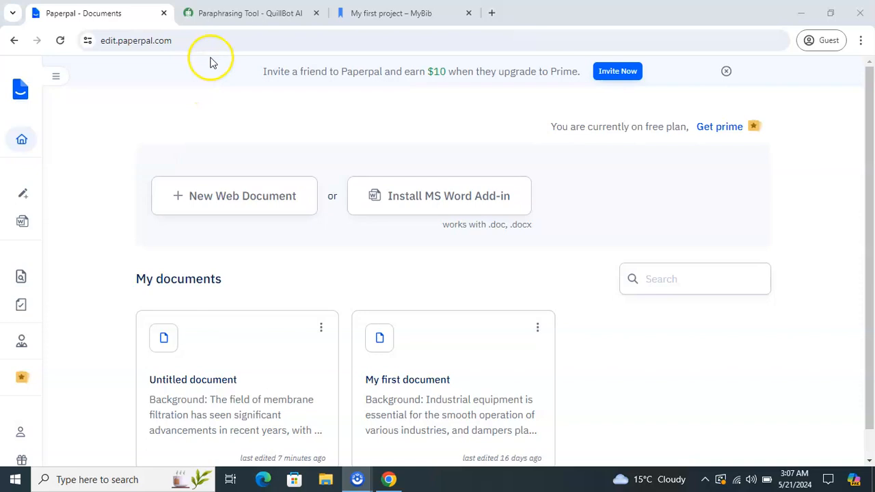
# - Switch from the Paperpal documents list to the QuillBot Paraphraser tab
pyautogui.click(241, 18)
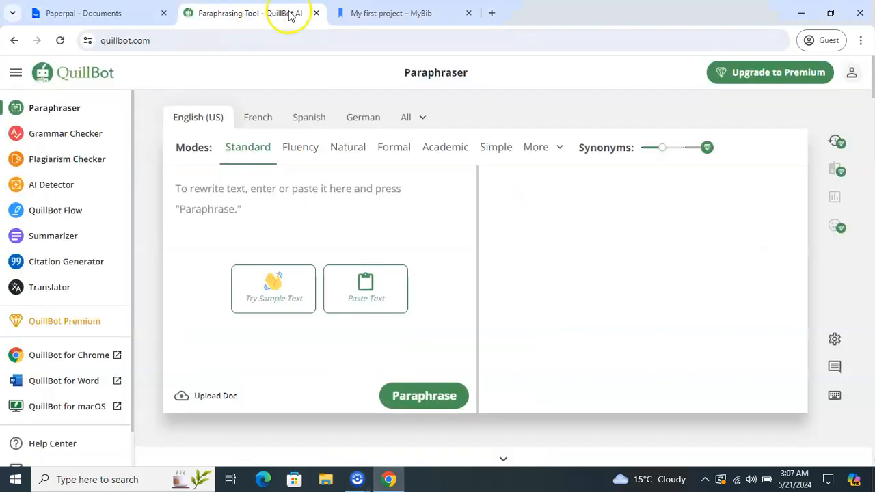
# - Check the empty MyBib MLA project and QuillBot, then return to Paperpal's documents list
pyautogui.click(344, 13)
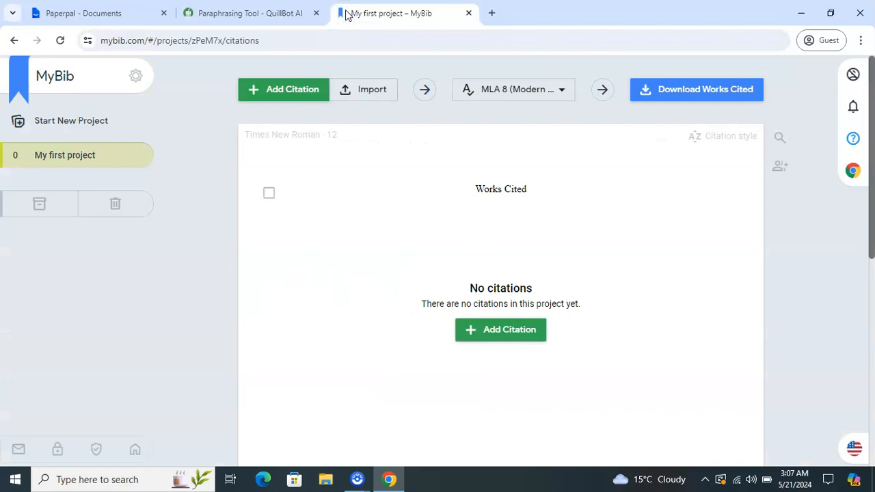
pyautogui.click(197, 165)
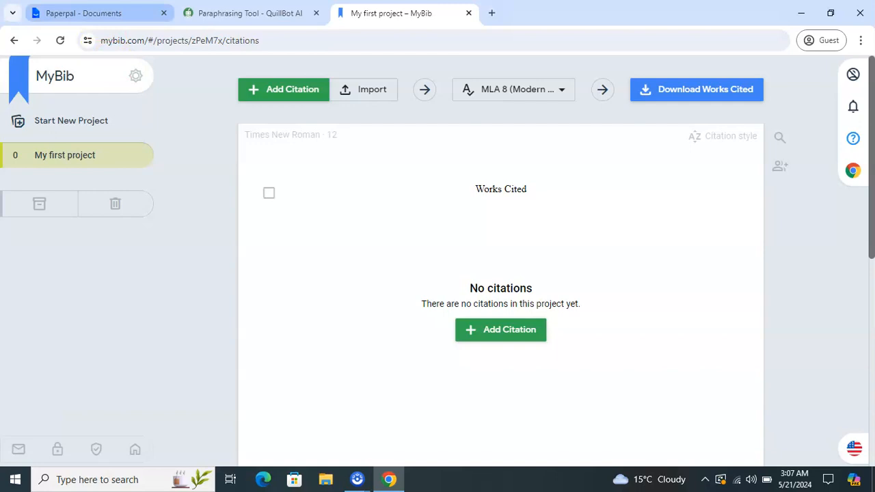
pyautogui.moveTo(155, 14)
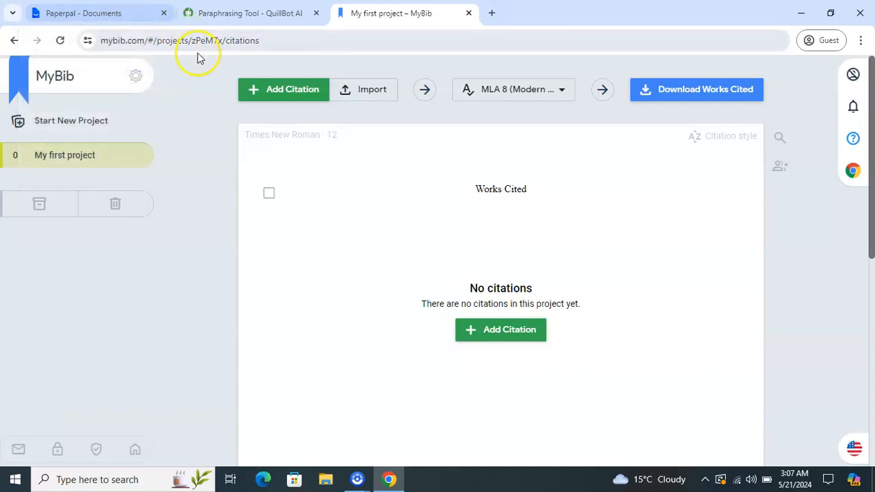
pyautogui.click(222, 16)
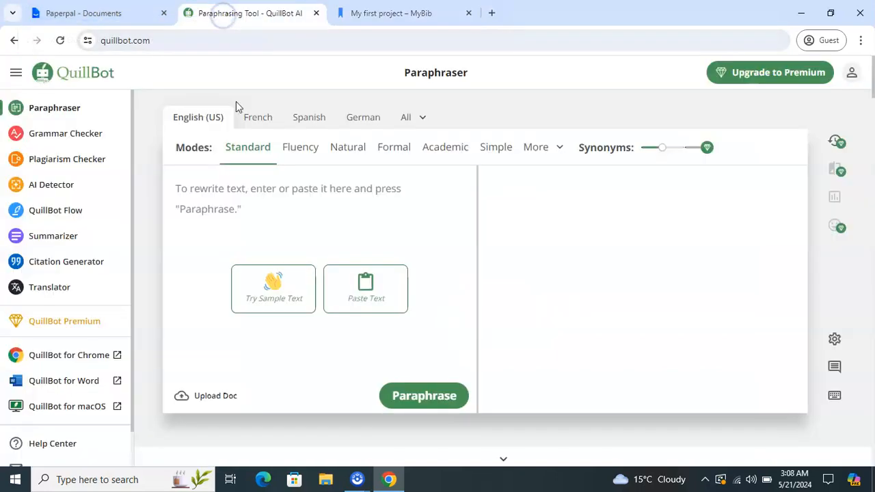
pyautogui.click(257, 205)
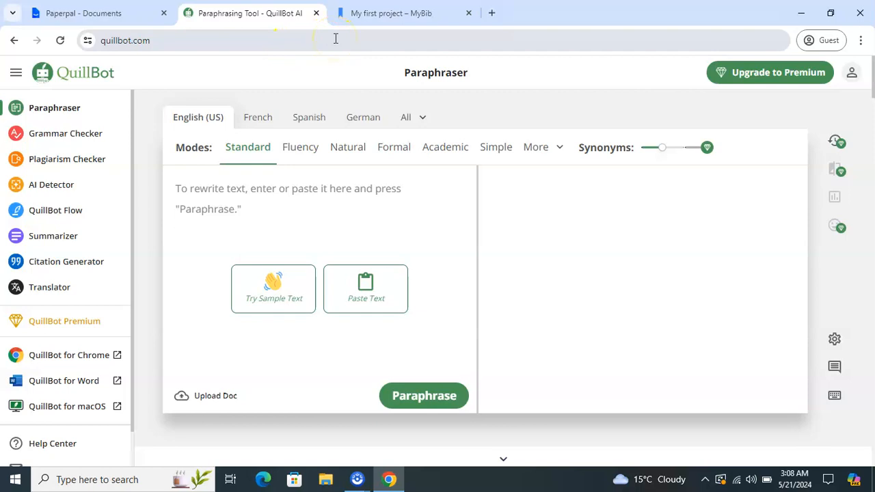
pyautogui.click(360, 18)
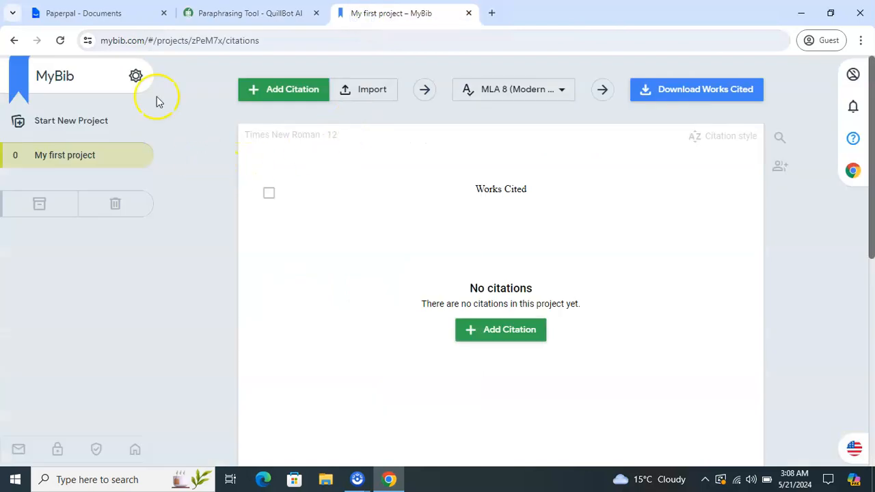
pyautogui.click(110, 13)
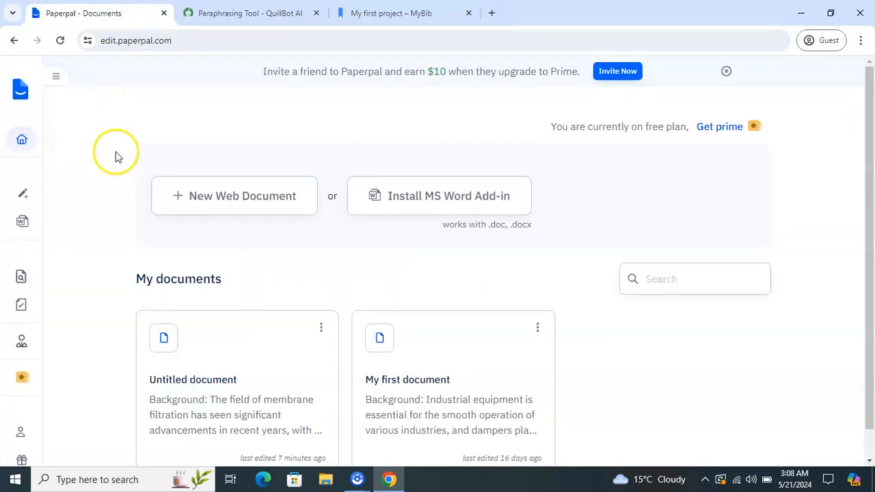
# - Create a new blank Paperpal web document and show its outline templates
pyautogui.click(187, 198)
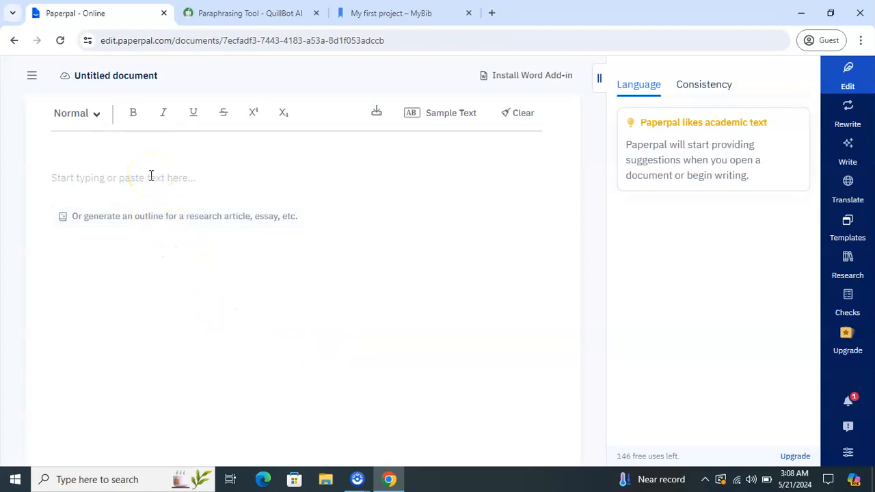
pyautogui.click(148, 190)
pyautogui.click(149, 216)
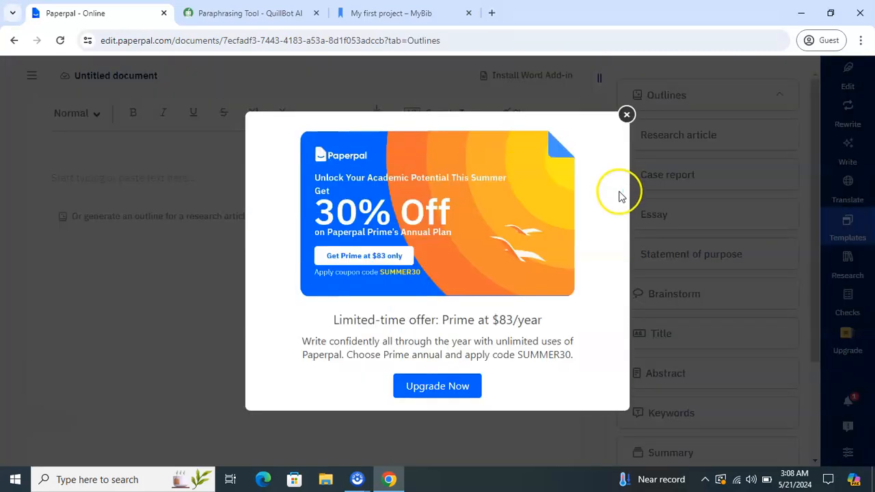
# - Dismiss the 30% off upgrade promotion
pyautogui.click(625, 114)
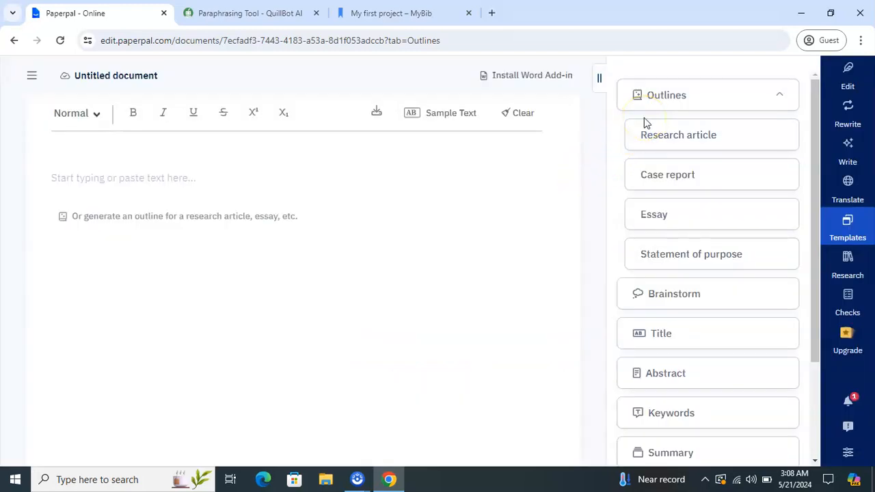
pyautogui.click(663, 113)
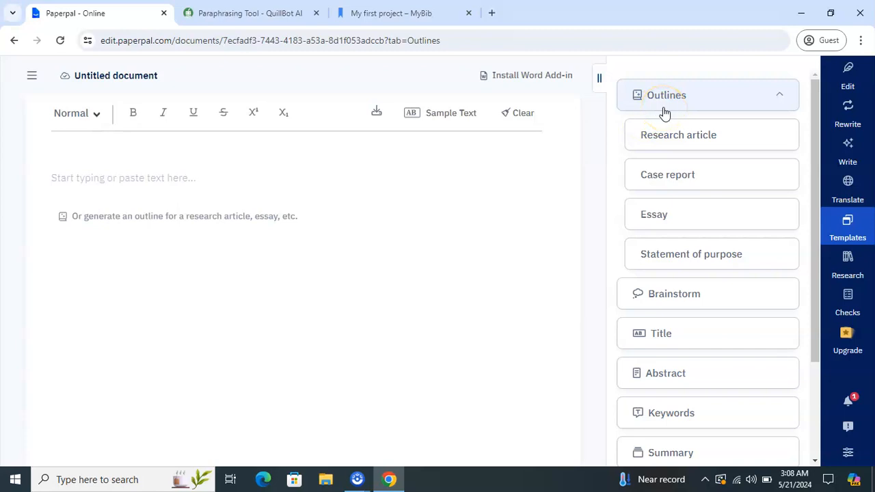
pyautogui.click(660, 150)
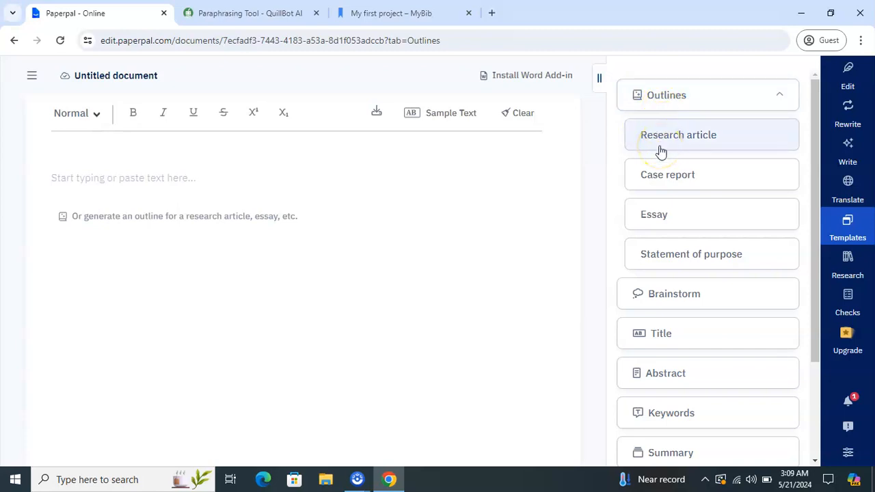
pyautogui.click(661, 176)
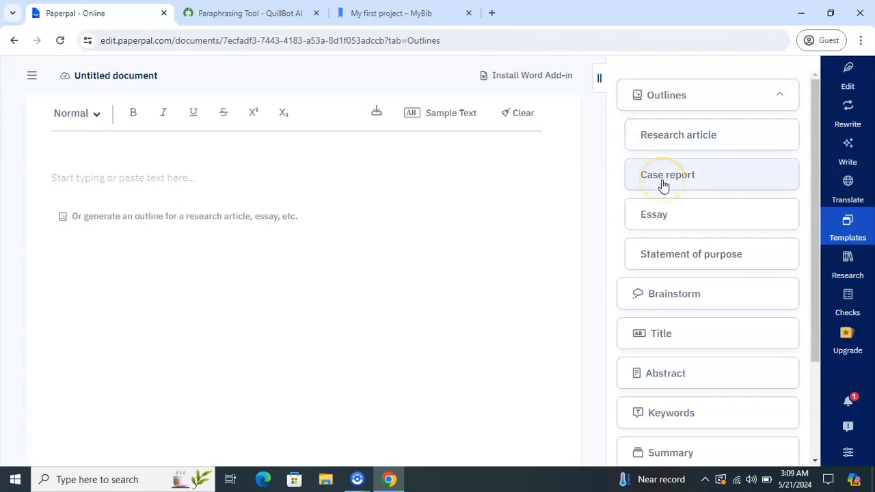
pyautogui.click(662, 218)
pyautogui.click(674, 259)
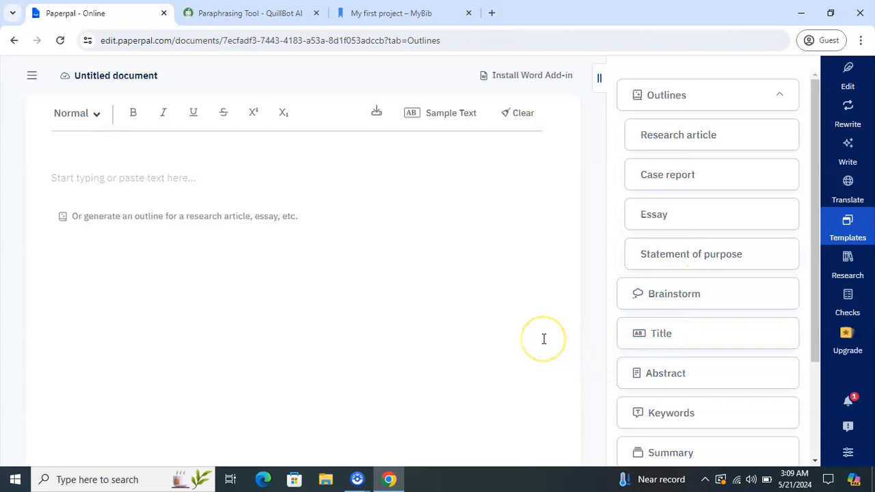
# - Browse the Outlines list and open the Research article outline form
pyautogui.click(642, 345)
pyautogui.click(539, 370)
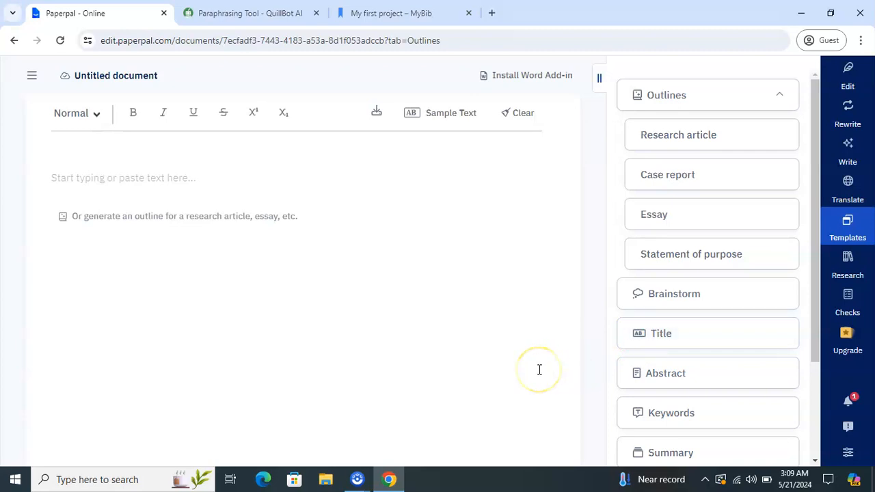
pyautogui.click(559, 353)
pyautogui.click(557, 353)
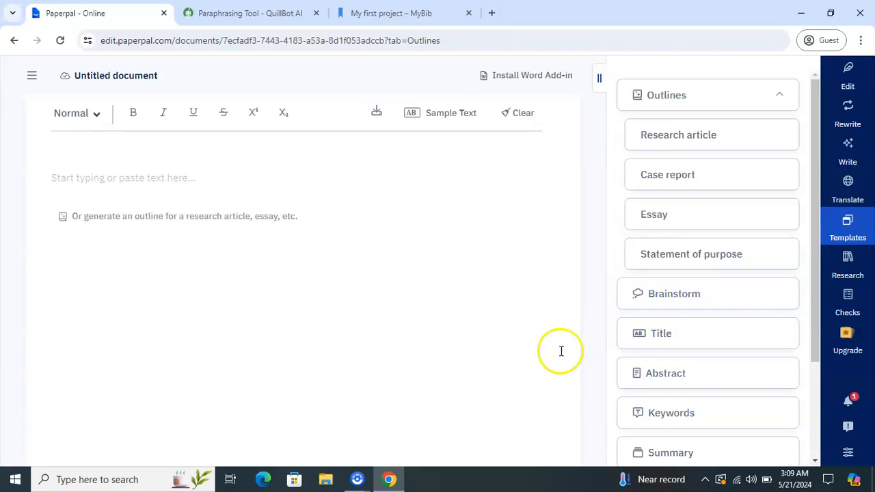
pyautogui.click(639, 305)
pyautogui.click(583, 310)
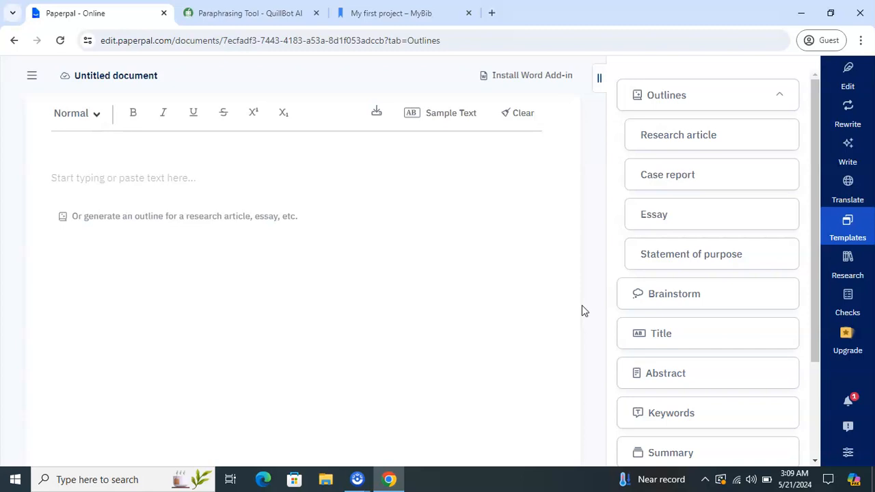
pyautogui.click(517, 295)
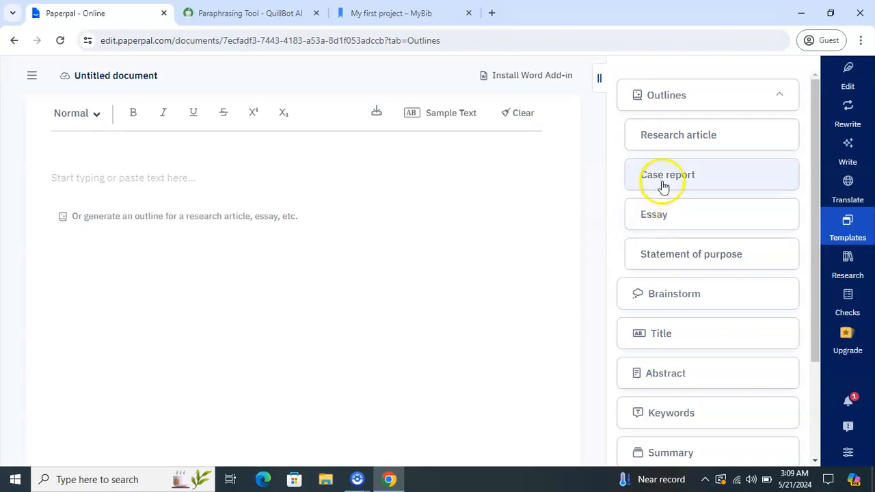
pyautogui.click(676, 137)
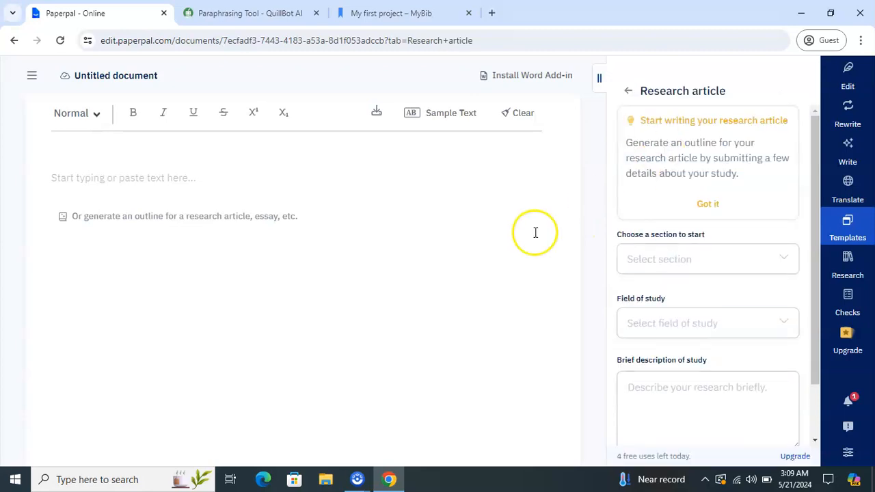
# - Choose Introduction as the starting section and Physical sciences as the field of study
pyautogui.click(653, 269)
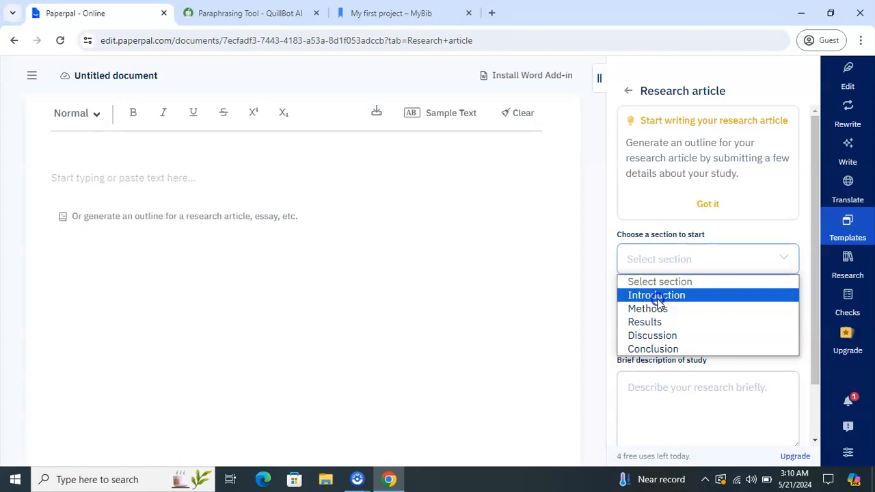
pyautogui.click(658, 298)
pyautogui.click(659, 323)
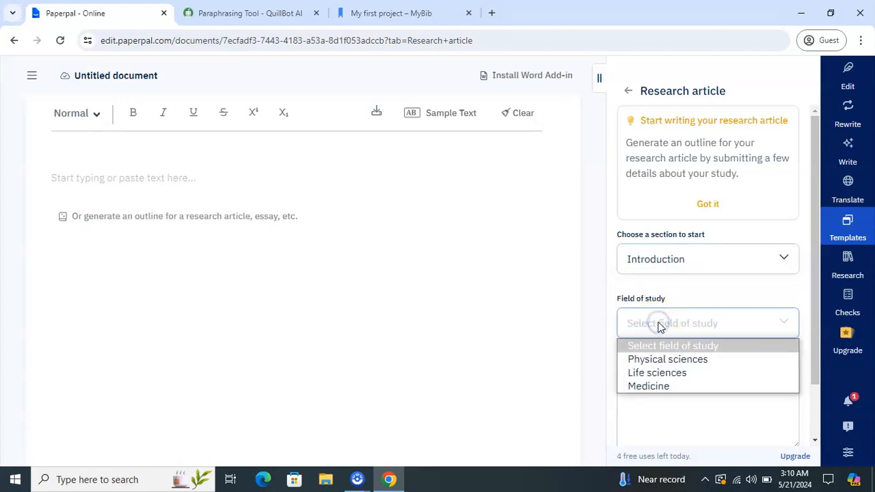
pyautogui.click(655, 360)
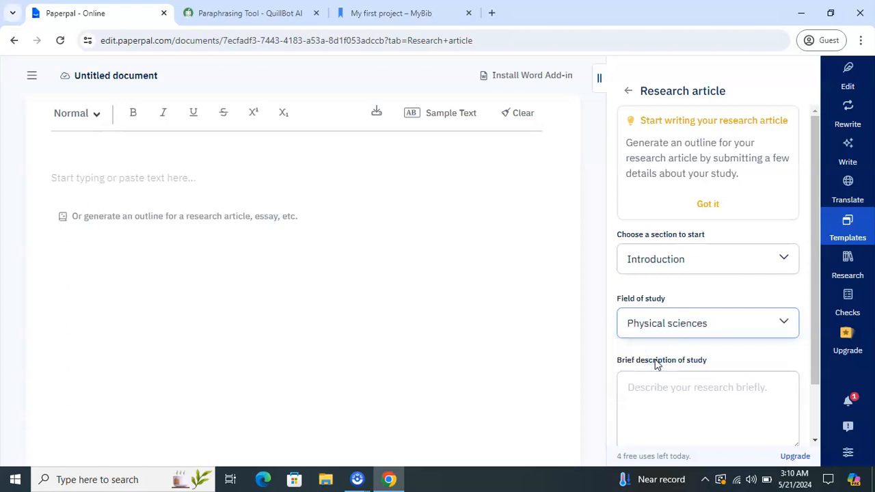
pyautogui.click(663, 389)
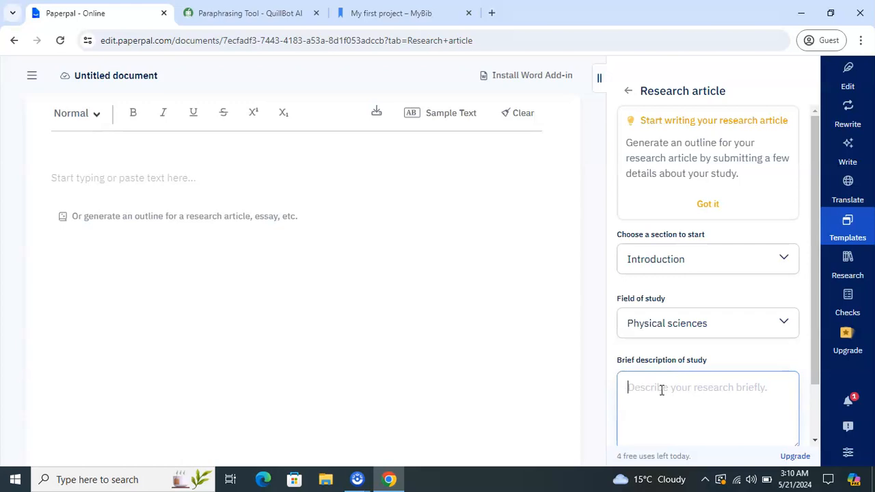
# - Describe the study as 'membrane filtration for oil water content' and generate the outline
pyautogui.write('me')
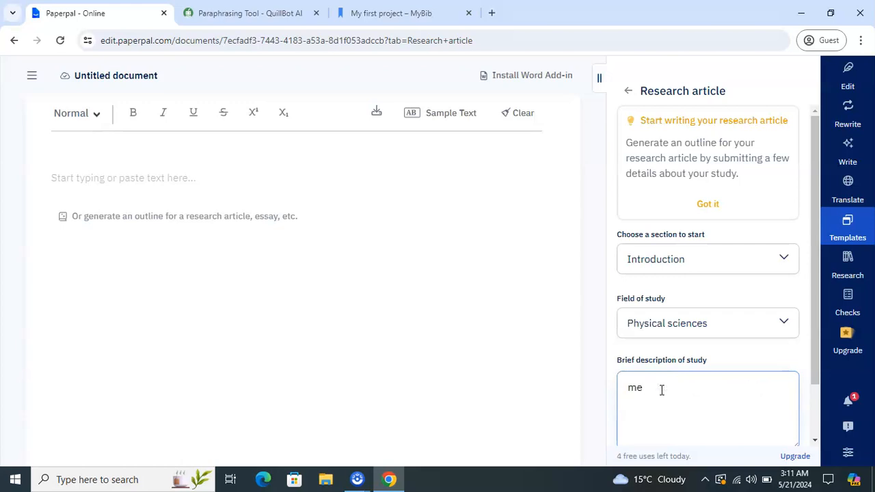
pyautogui.write('mbrane filtration for oil water con')
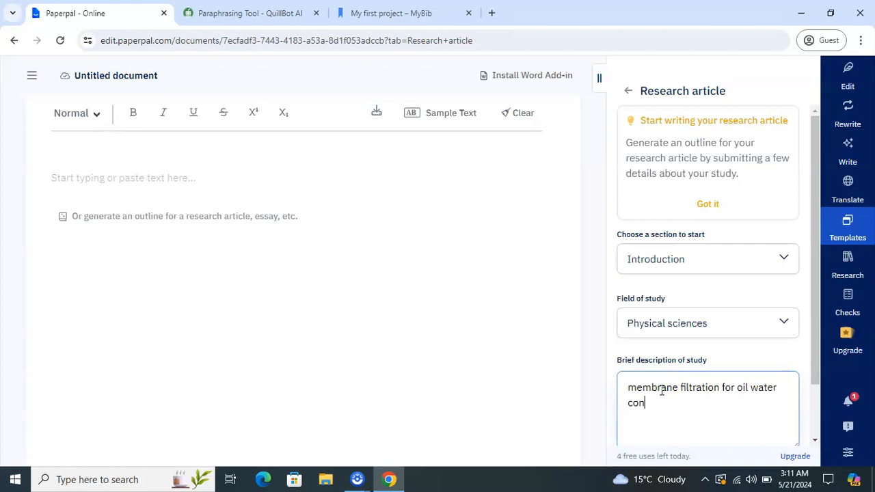
pyautogui.write('tnet')
pyautogui.press('BackSpace')
pyautogui.press('BackSpace')
pyautogui.press('BackSpace')
pyautogui.write('ent')
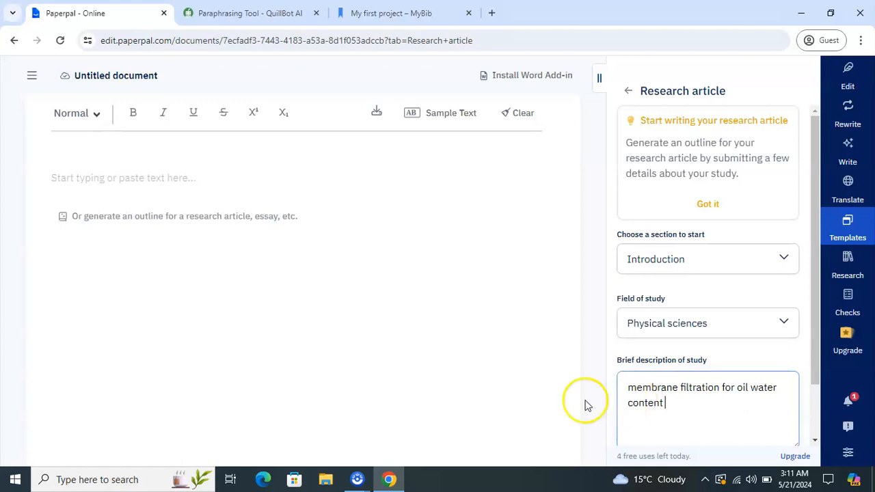
pyautogui.moveTo(813, 362); pyautogui.dragTo(815, 419)
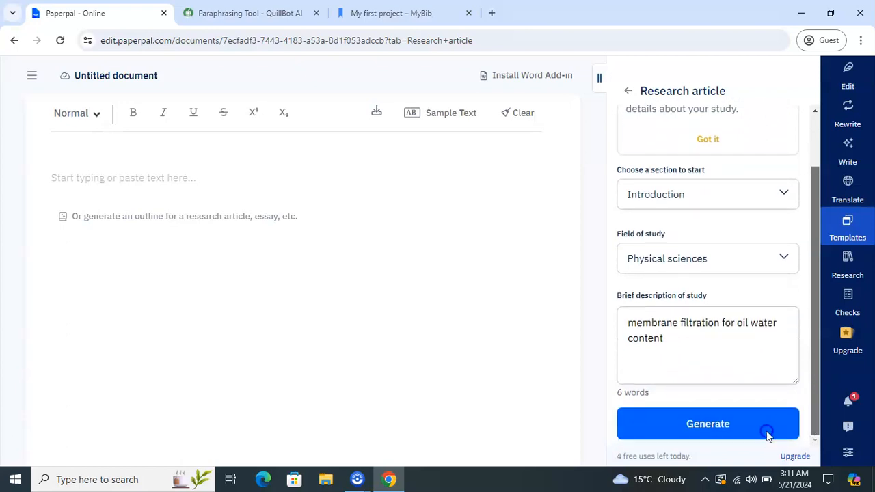
pyautogui.click(705, 435)
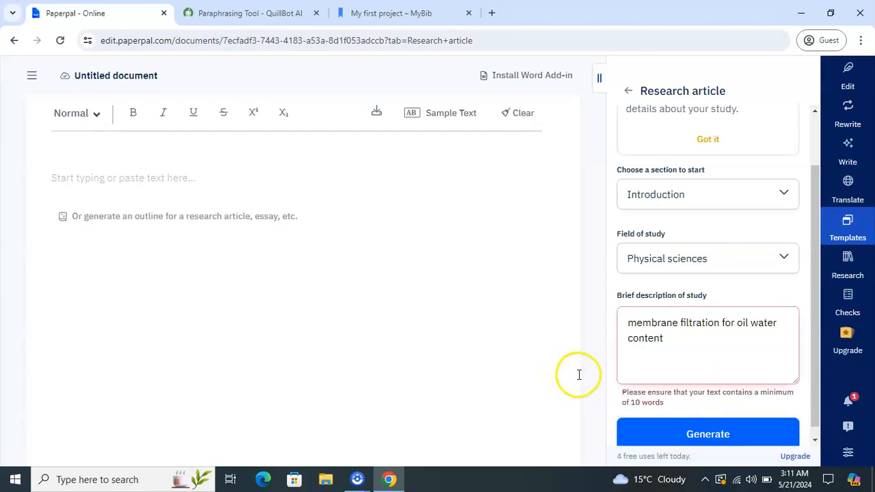
# - Prefix the description with 'Cross flow' and regenerate the outline
pyautogui.click(660, 346)
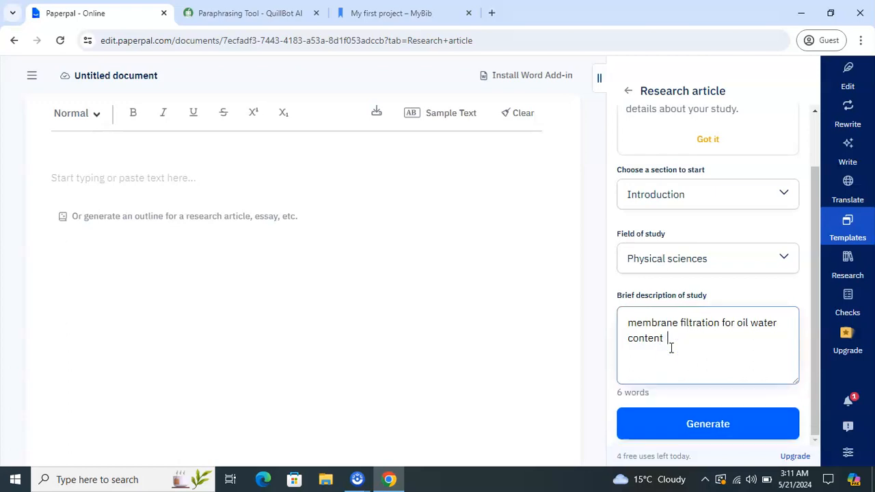
pyautogui.click(627, 323)
pyautogui.write('Cr')
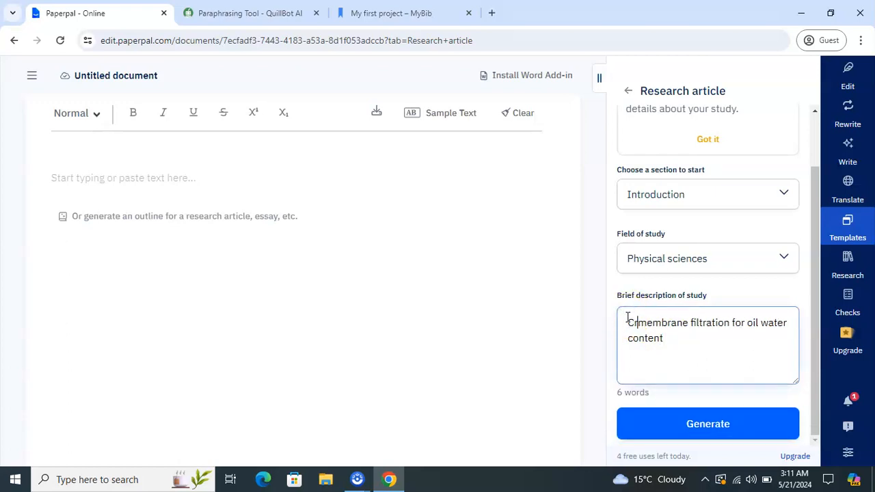
pyautogui.write('oss flow')
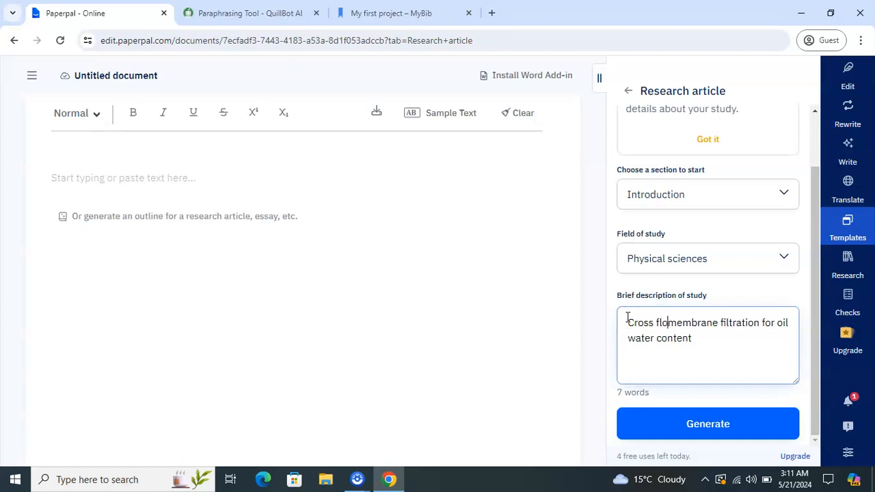
pyautogui.click(716, 338)
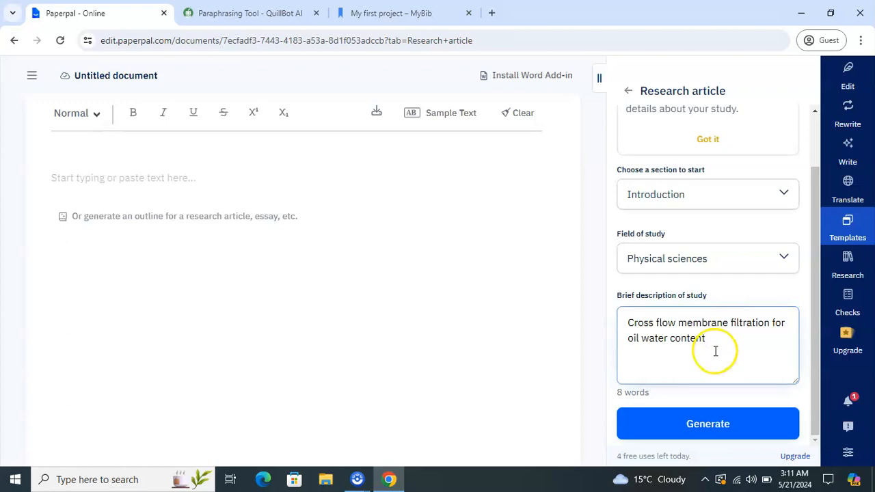
pyautogui.click(699, 430)
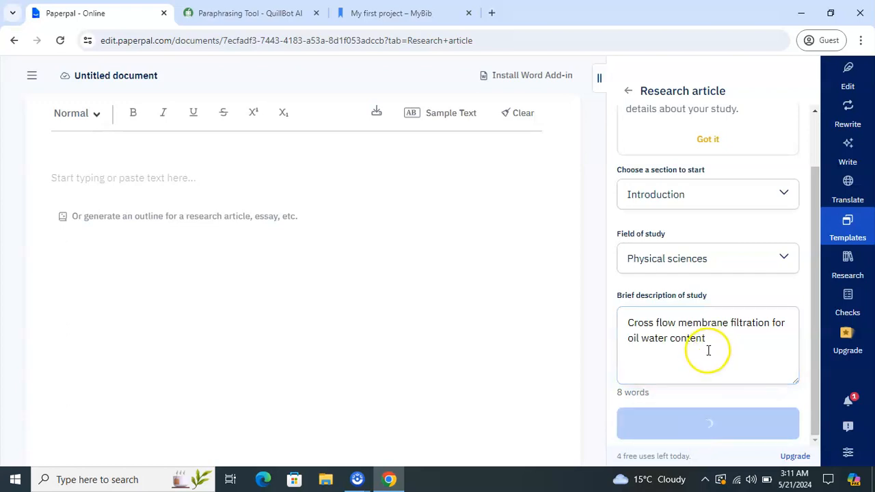
# - Extend it to 'Cross flow and dead end membrane filtration for oil water content' and generate
pyautogui.click(709, 350)
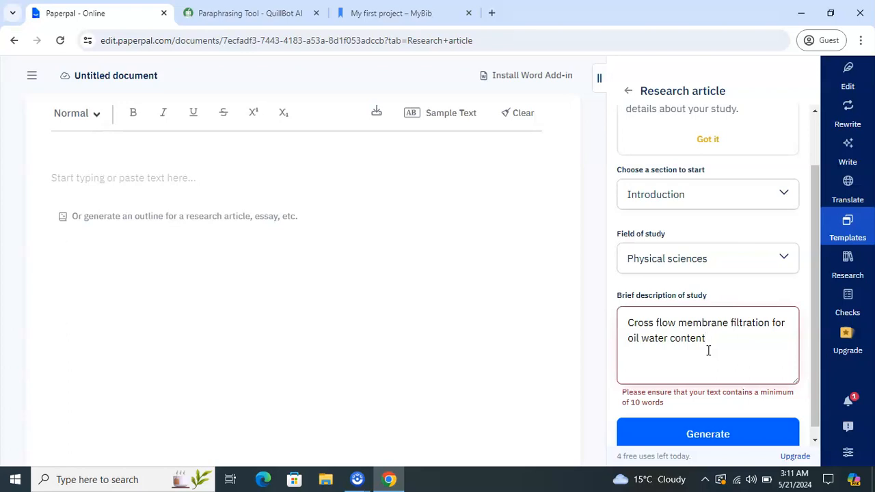
pyautogui.click(675, 326)
pyautogui.write('amd')
pyautogui.press('BackSpace')
pyautogui.press('BackSpace')
pyautogui.write('nd dead end')
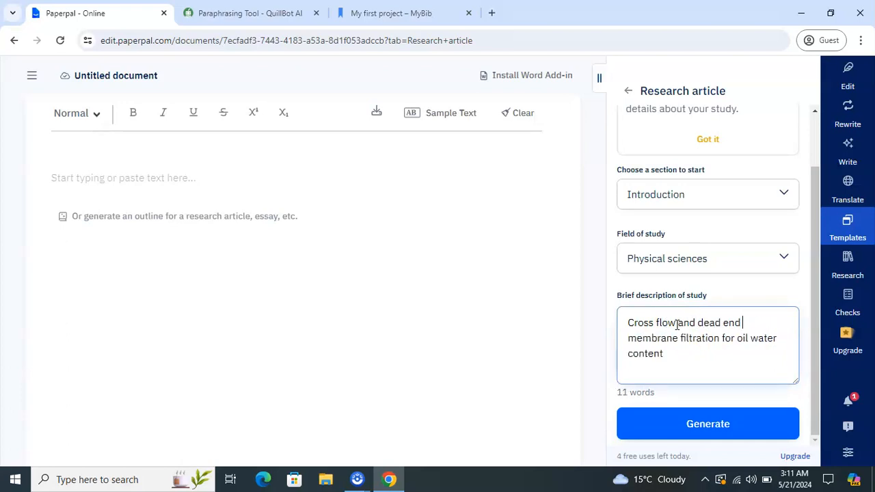
pyautogui.click(629, 327)
pyautogui.click(665, 425)
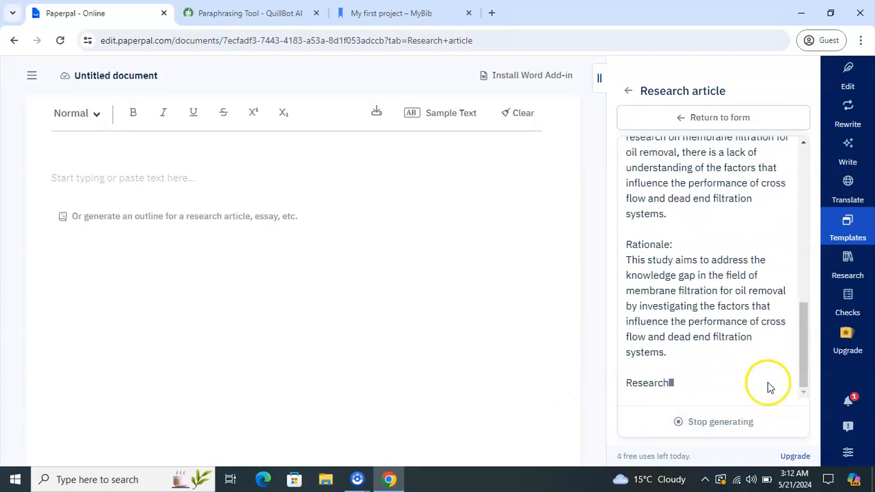
# - Review the generated outline from Background through Knowledge Gap, Rationale, Aim and Hypothesis
pyautogui.moveTo(805, 368); pyautogui.dragTo(799, 197)
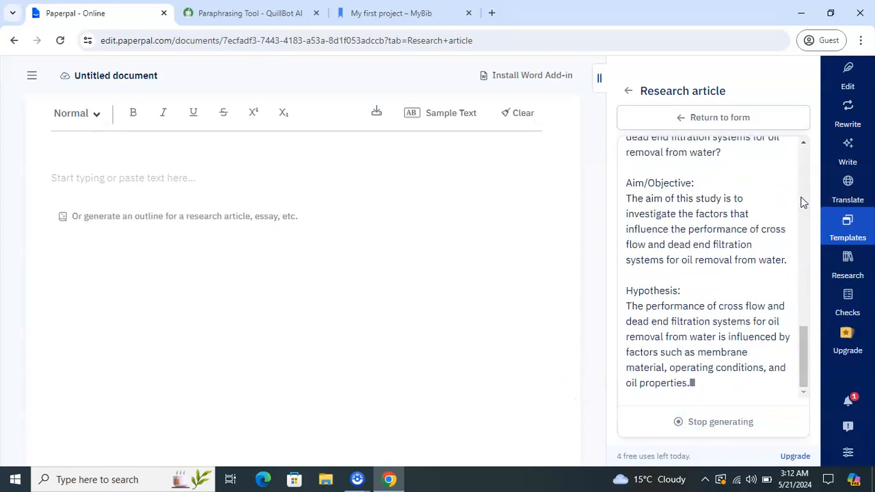
pyautogui.moveTo(799, 313); pyautogui.dragTo(801, 151)
pyautogui.moveTo(622, 168); pyautogui.dragTo(683, 171)
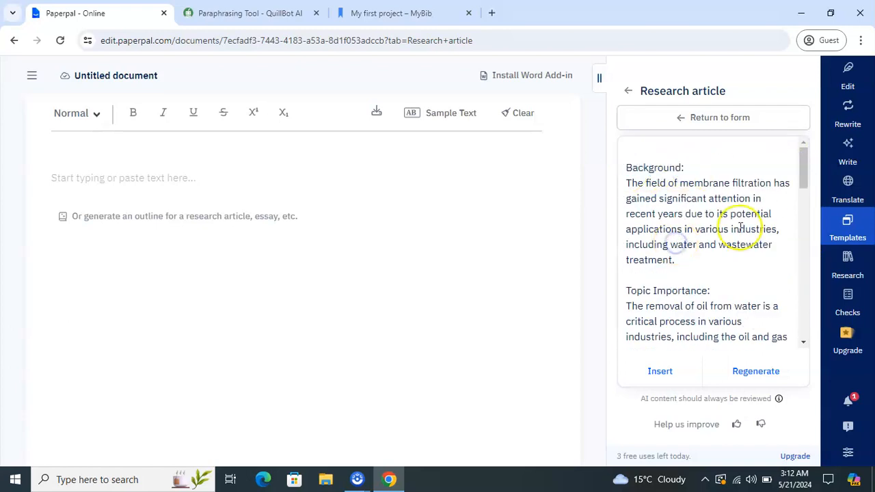
pyautogui.moveTo(800, 171); pyautogui.dragTo(801, 189)
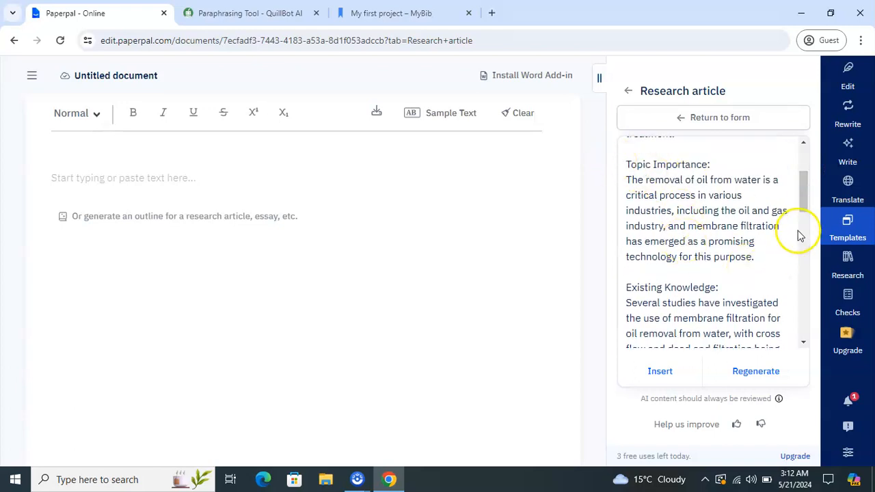
pyautogui.moveTo(800, 203); pyautogui.dragTo(803, 233)
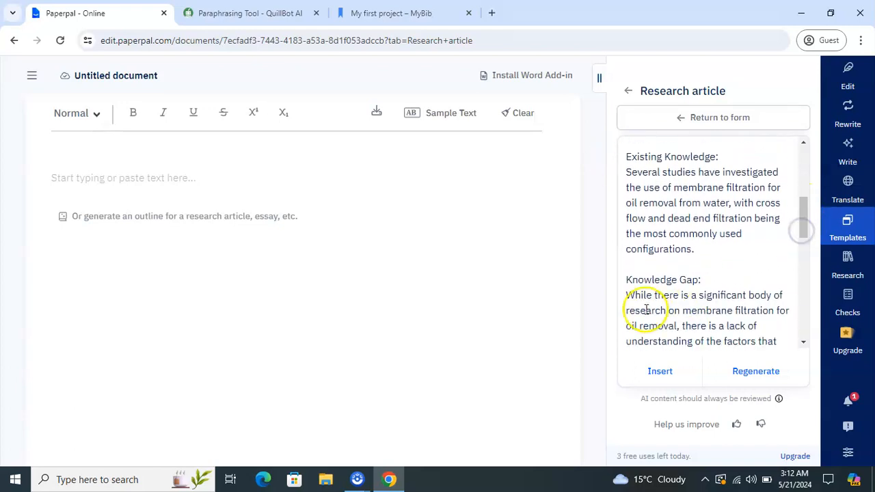
pyautogui.moveTo(627, 279); pyautogui.dragTo(804, 304)
pyautogui.click(757, 274)
pyautogui.click(804, 305)
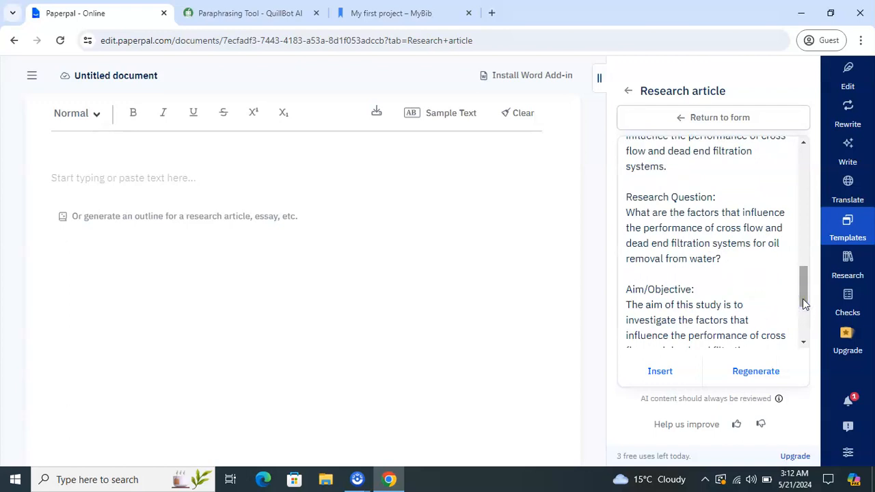
pyautogui.click(699, 312)
# - Insert the generated Introduction outline into the untitled document and clear the highlight
pyautogui.click(669, 384)
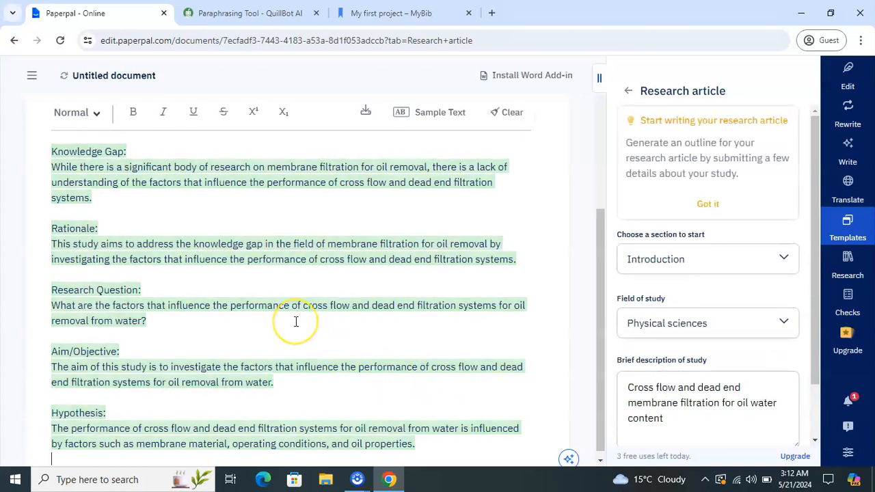
pyautogui.click(296, 322)
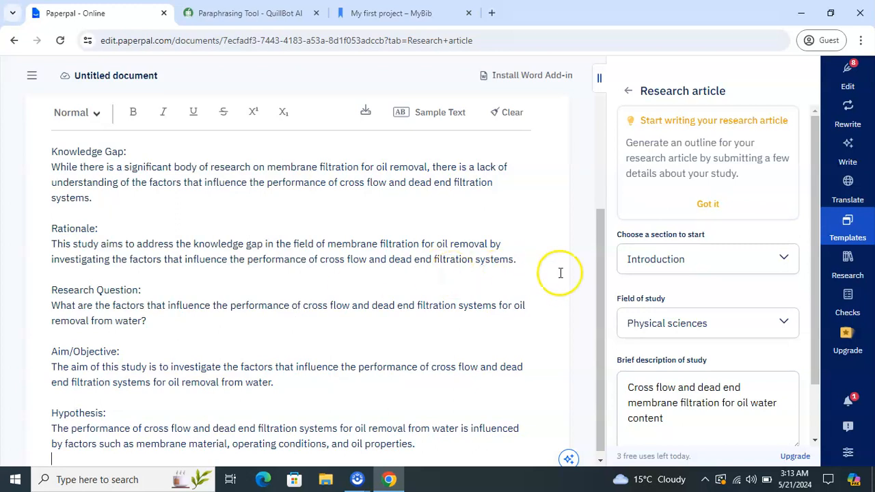
pyautogui.moveTo(52, 152); pyautogui.dragTo(386, 383)
pyautogui.click(366, 397)
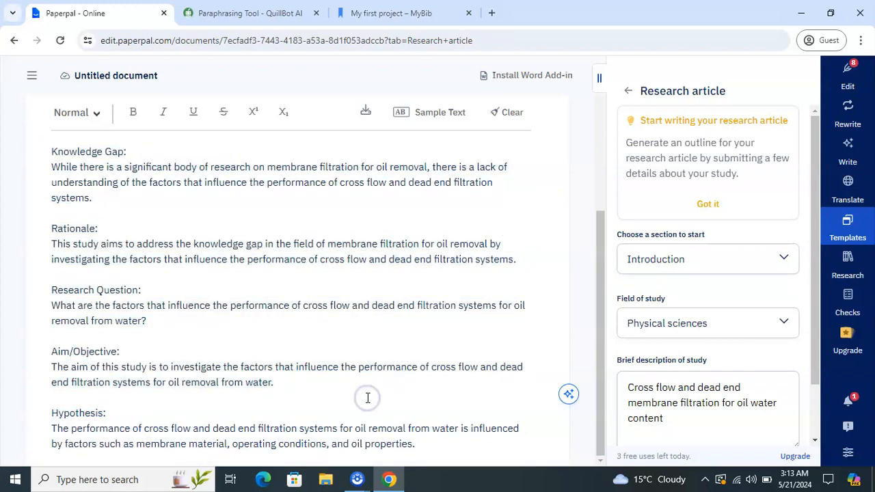
# - Ask the Research panel: 'difference between dead end membrane and cross flow membrane'
pyautogui.click(849, 274)
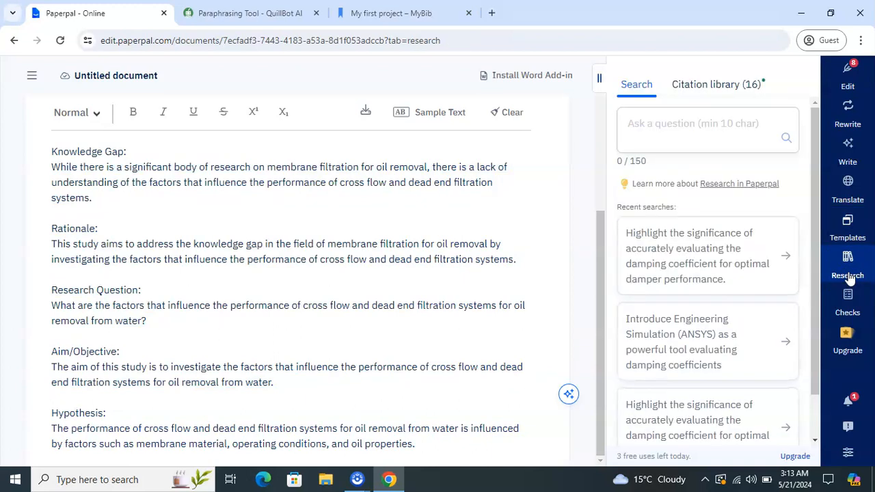
pyautogui.click(731, 133)
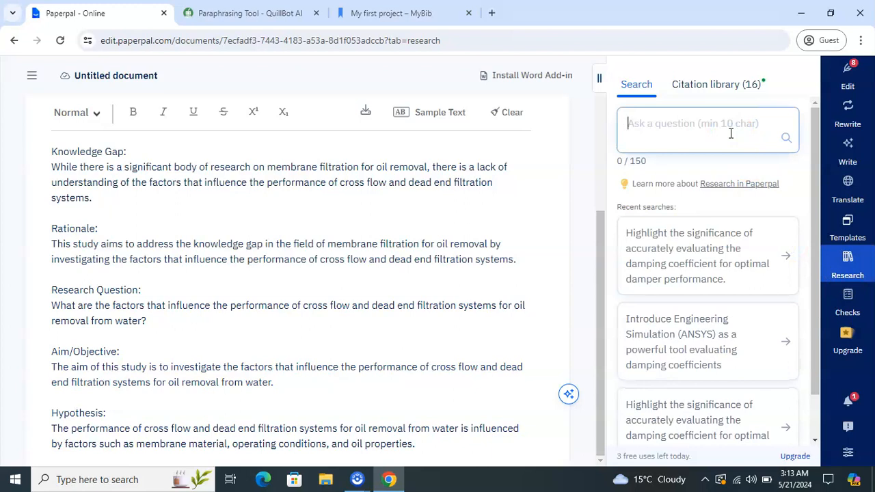
pyautogui.write('d')
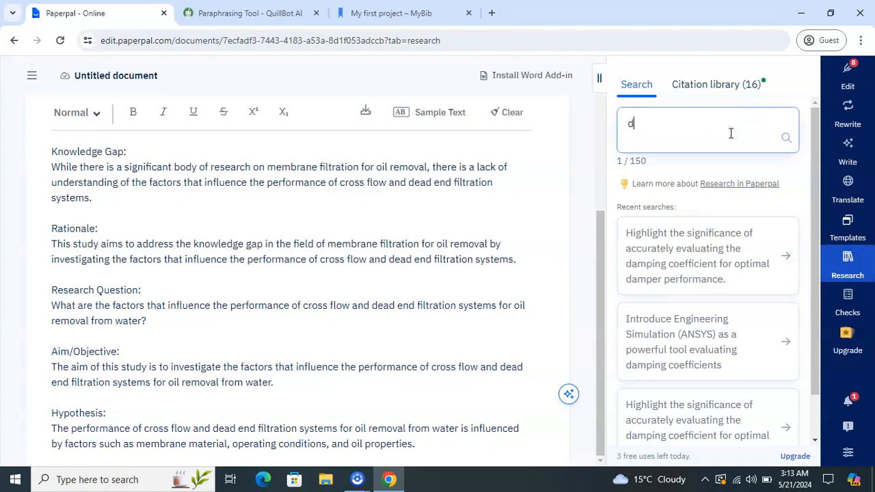
pyautogui.write('iffered')
pyautogui.press('BackSpace')
pyautogui.write('nmce ')
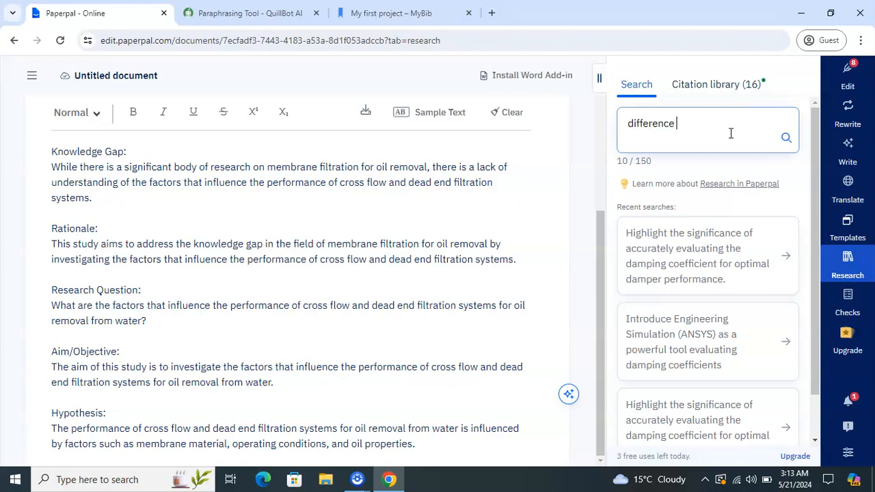
pyautogui.write('between dead end me')
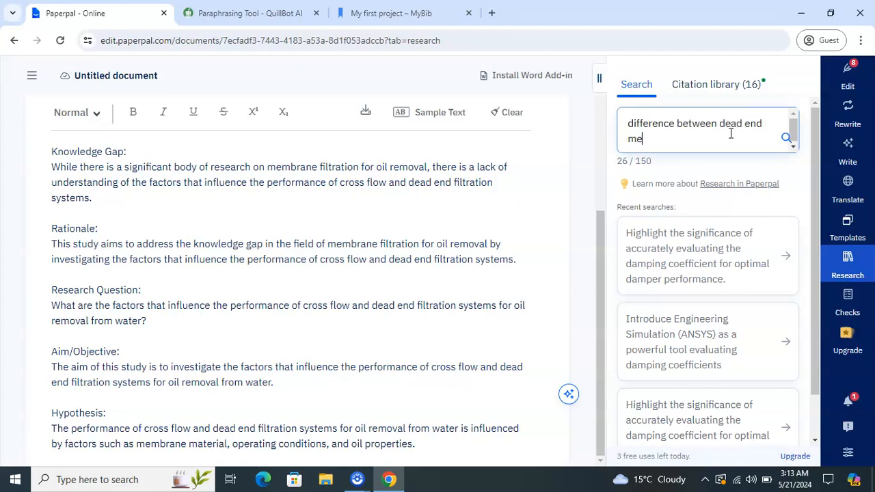
pyautogui.write('mbrane and cr')
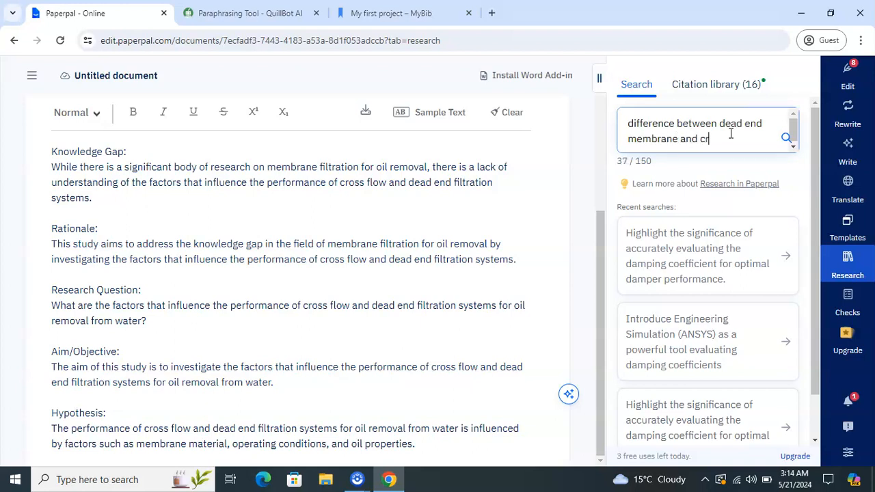
pyautogui.write('oss flow membrane')
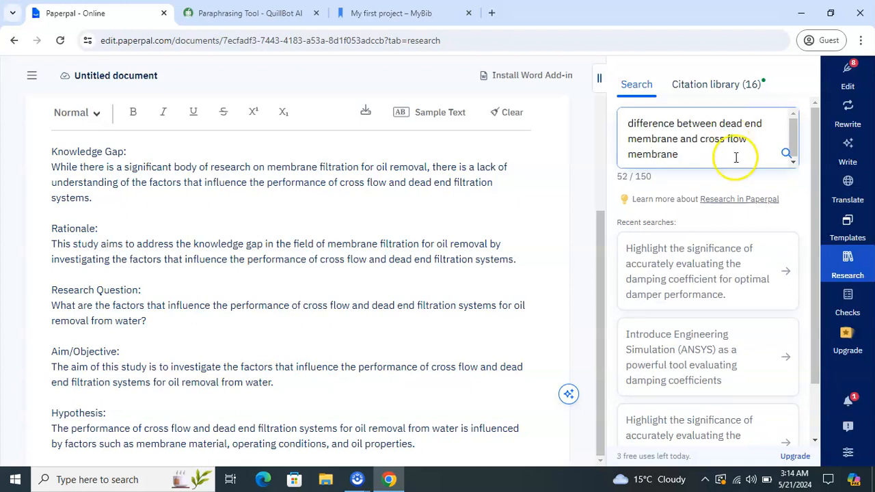
pyautogui.moveTo(818, 214)
pyautogui.mouseDown()
pyautogui.moveTo(816, 234)
pyautogui.moveTo(815, 179)
pyautogui.moveTo(808, 318)
pyautogui.moveTo(813, 199)
pyautogui.mouseUp()
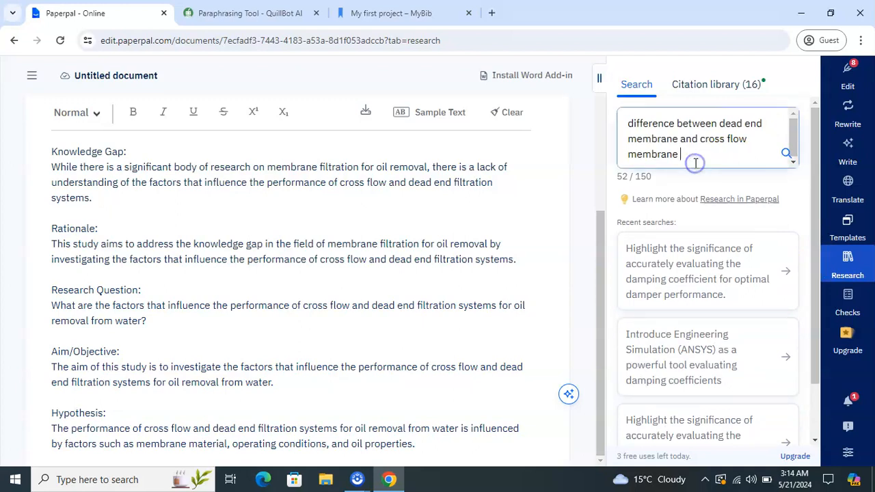
pyautogui.press('Return')
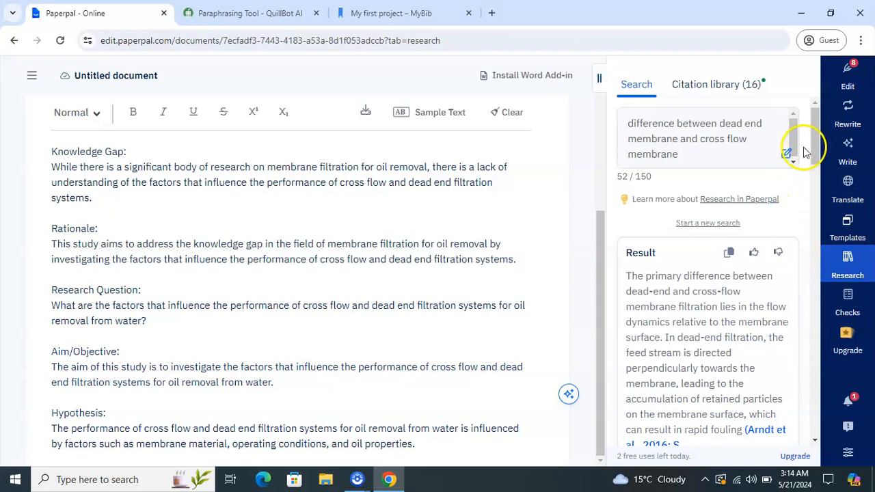
# - Scroll to the dead-end vs cross-flow filtration answer and its 5 references
pyautogui.moveTo(814, 141); pyautogui.dragTo(806, 157)
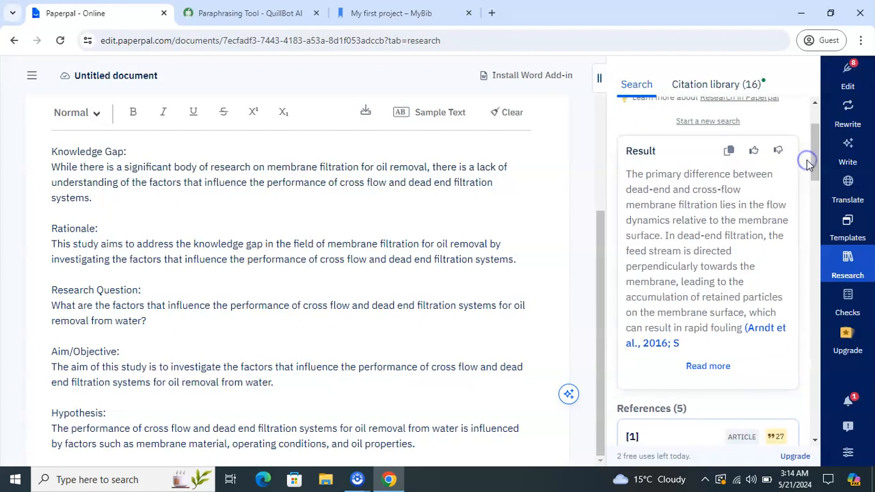
# - Expand the research answer and select from 'The primary difference' through 'rapid fouling'
pyautogui.click(707, 367)
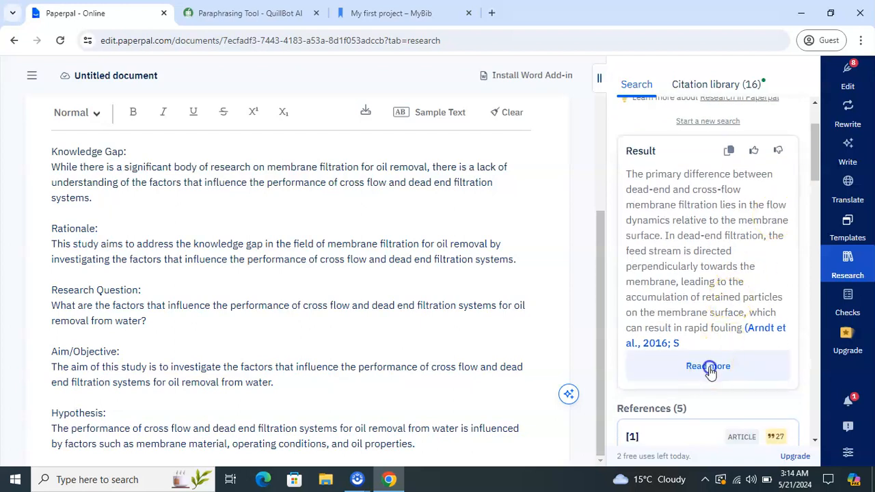
pyautogui.moveTo(815, 145)
pyautogui.mouseDown()
pyautogui.moveTo(814, 176)
pyautogui.moveTo(816, 133)
pyautogui.mouseUp()
pyautogui.scroll(-5, 739, 205)
pyautogui.scroll(4, 761, 175)
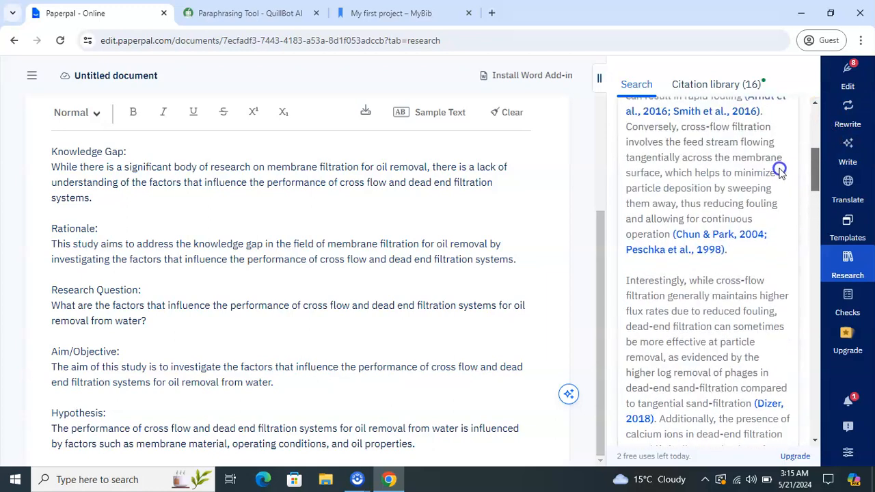
pyautogui.scroll(2, 784, 150)
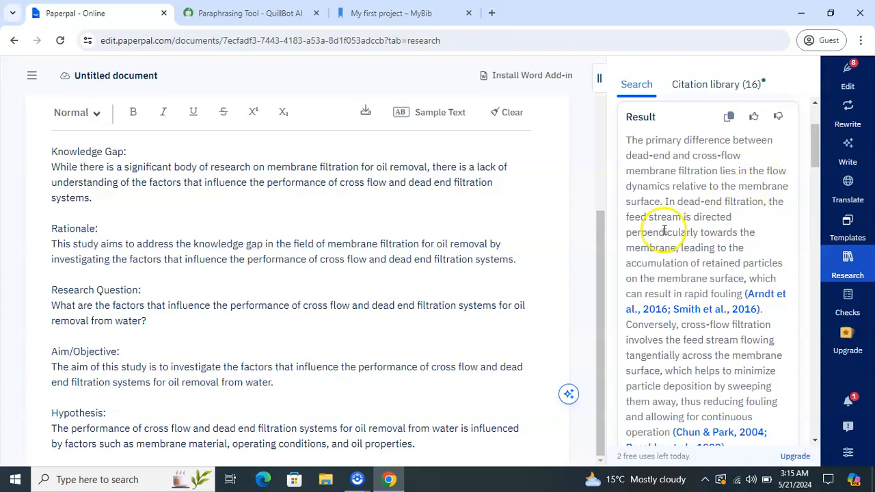
pyautogui.moveTo(817, 162); pyautogui.dragTo(816, 184)
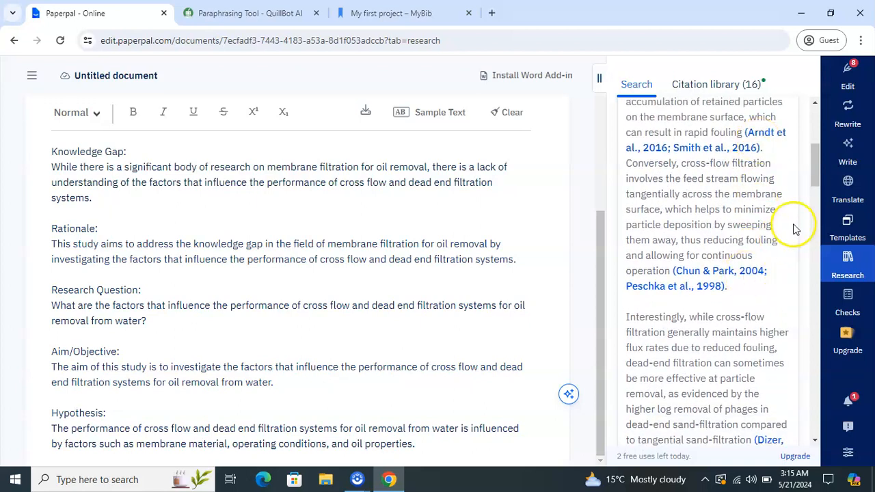
pyautogui.moveTo(622, 162); pyautogui.dragTo(670, 271)
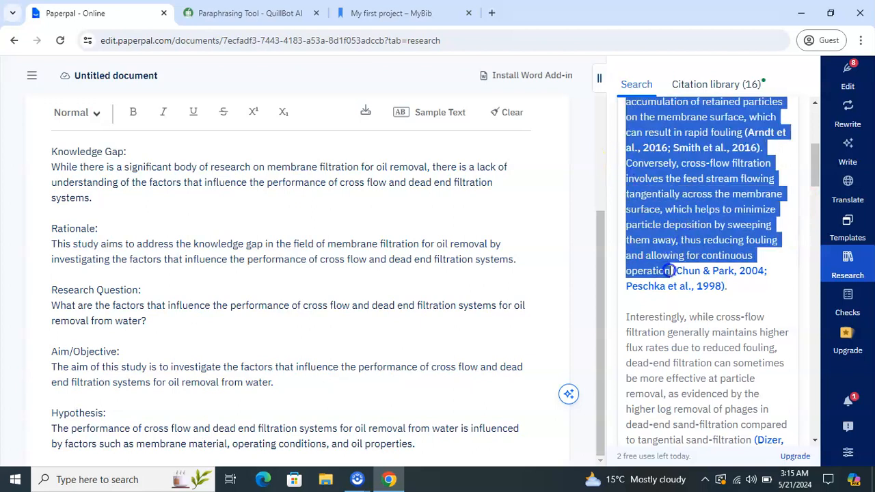
pyautogui.click(771, 309)
pyautogui.moveTo(814, 184); pyautogui.dragTo(818, 152)
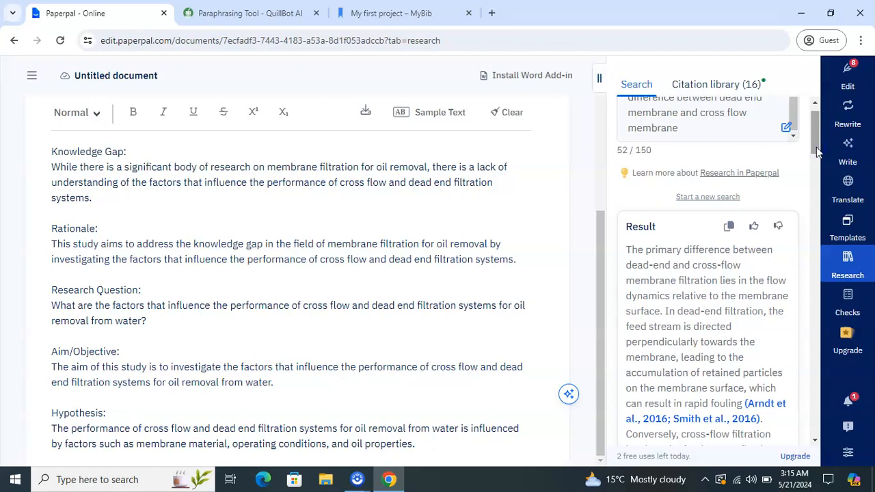
pyautogui.moveTo(816, 147); pyautogui.dragTo(816, 158)
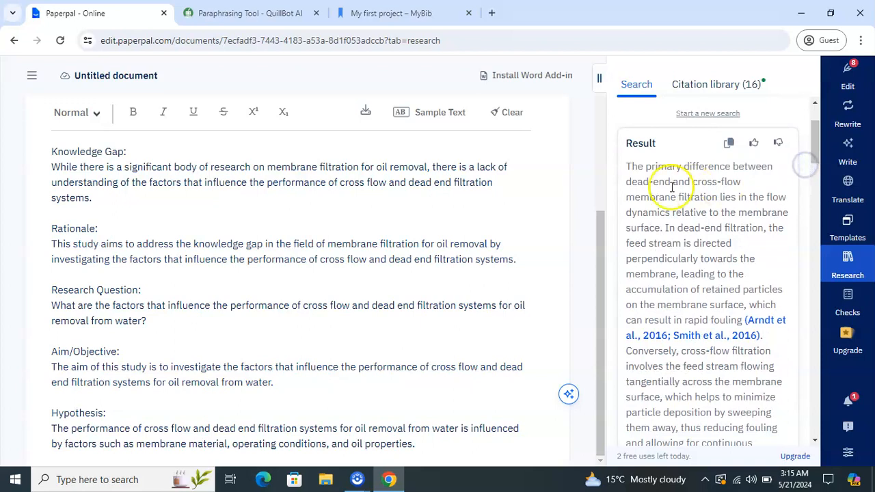
pyautogui.moveTo(629, 168); pyautogui.dragTo(742, 319)
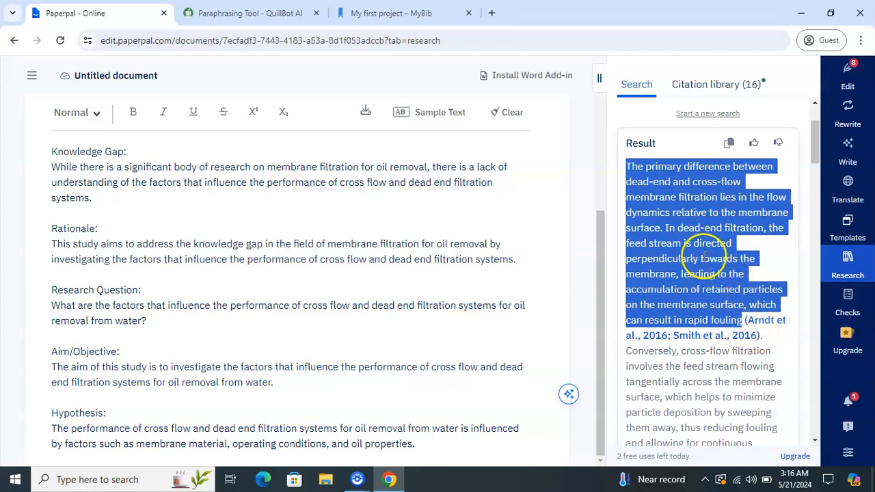
# - Copy the selected dead-end versus cross-flow passage and bring up QuillBot's paraphraser
pyautogui.rightClick(698, 230)
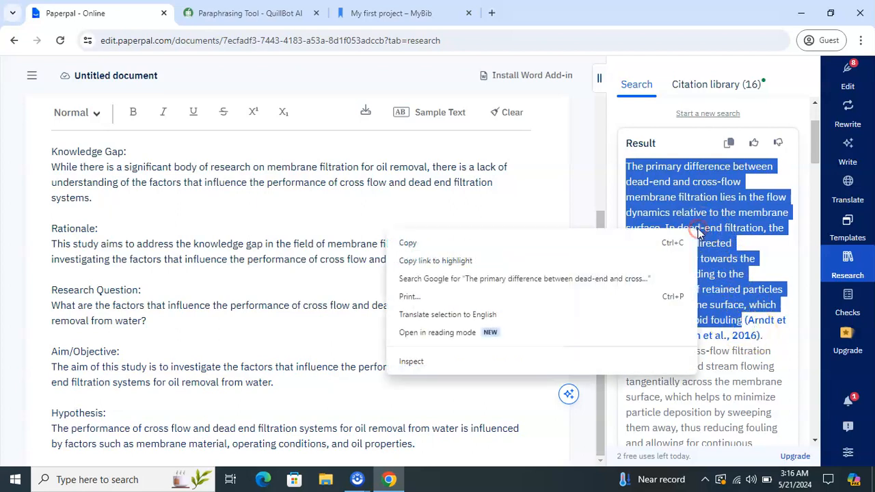
pyautogui.click(662, 243)
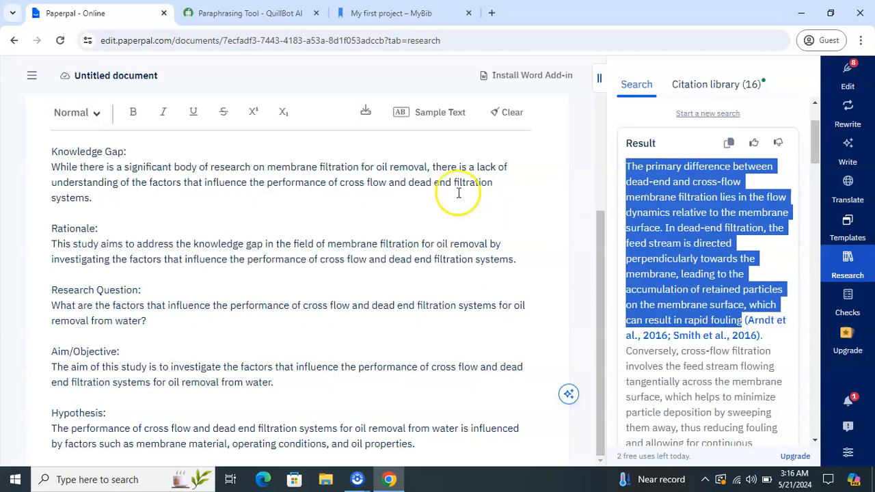
pyautogui.click(239, 13)
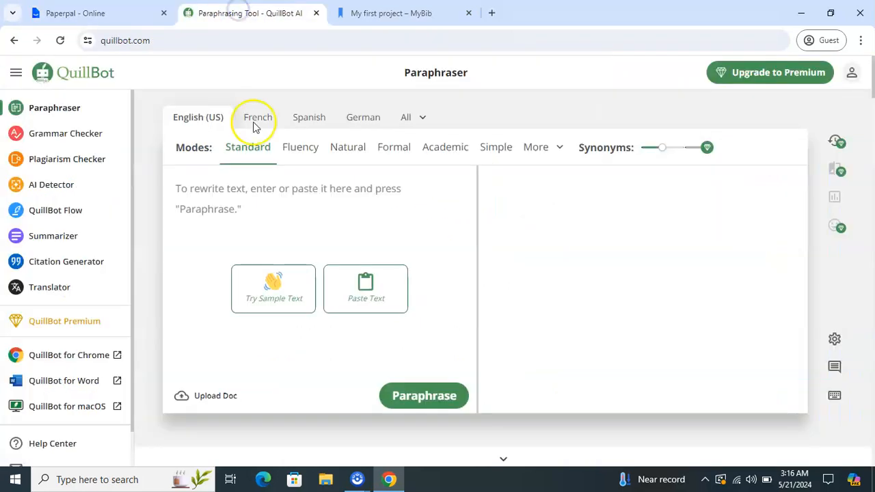
# - Paste the passage into QuillBot and paraphrase it with the Synonyms slider raised
pyautogui.click(267, 208)
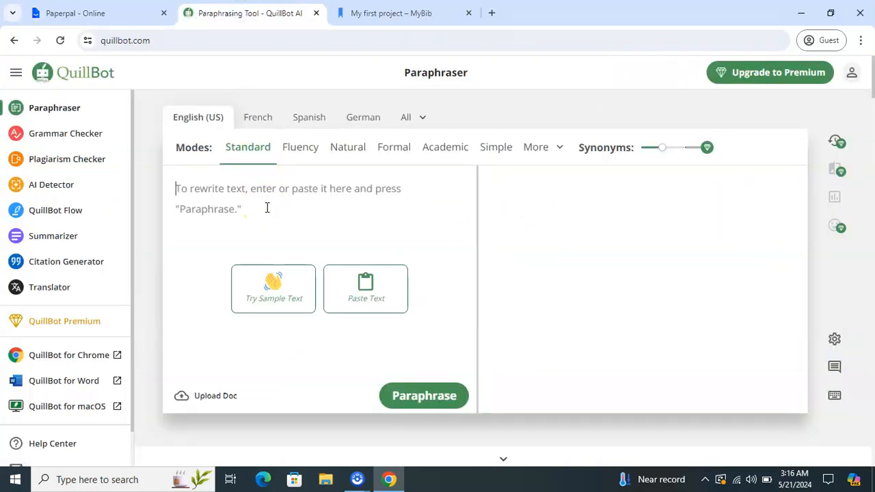
pyautogui.hotkey('ctrl', 'v')
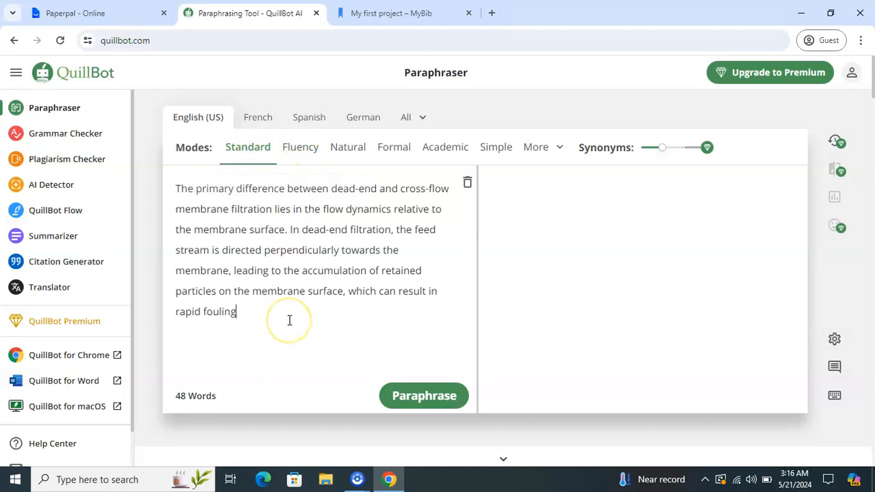
pyautogui.click(399, 396)
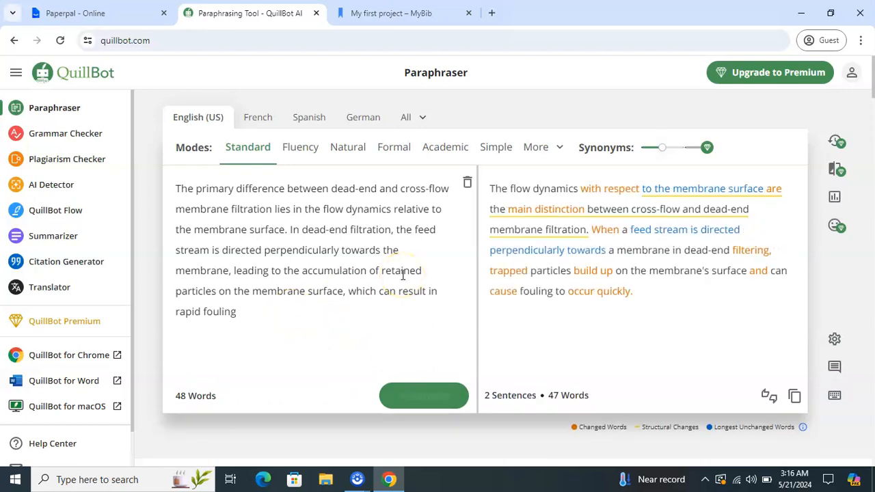
pyautogui.click(669, 148)
pyautogui.moveTo(669, 147); pyautogui.dragTo(684, 148)
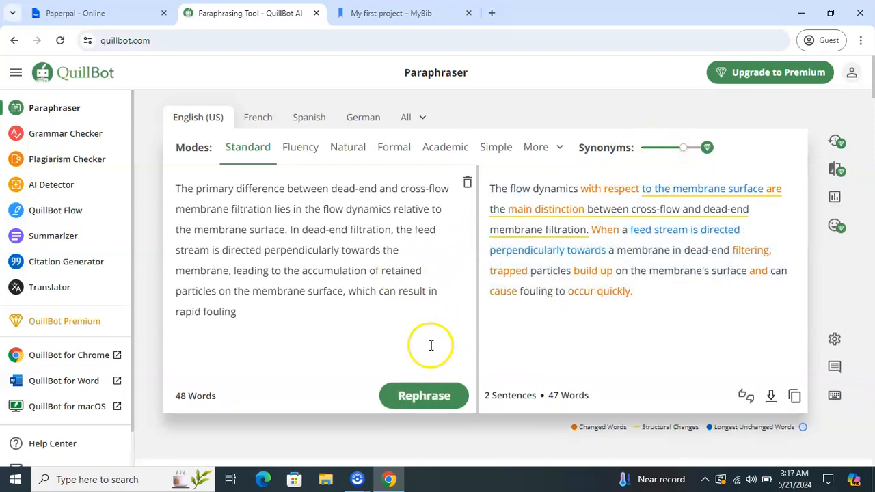
pyautogui.click(414, 400)
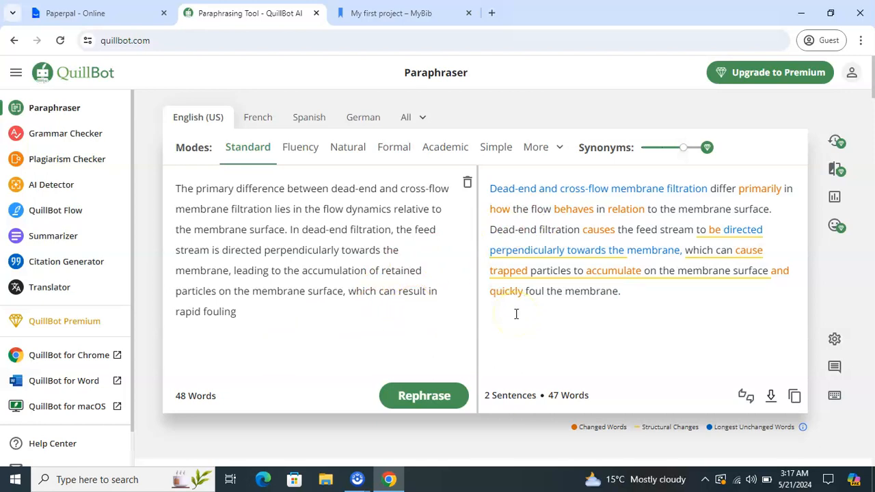
pyautogui.click(299, 293)
pyautogui.click(639, 312)
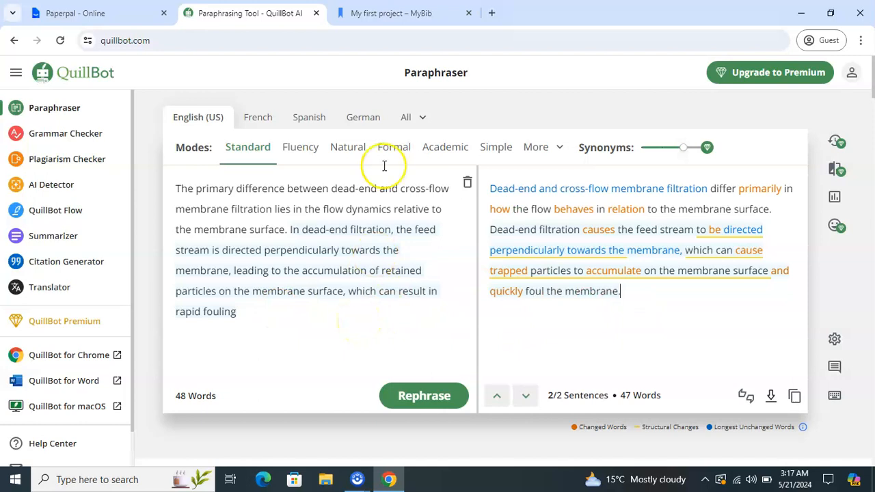
# - Glance at the MyBib project, then return to the Paperpal document
pyautogui.click(396, 21)
pyautogui.click(363, 147)
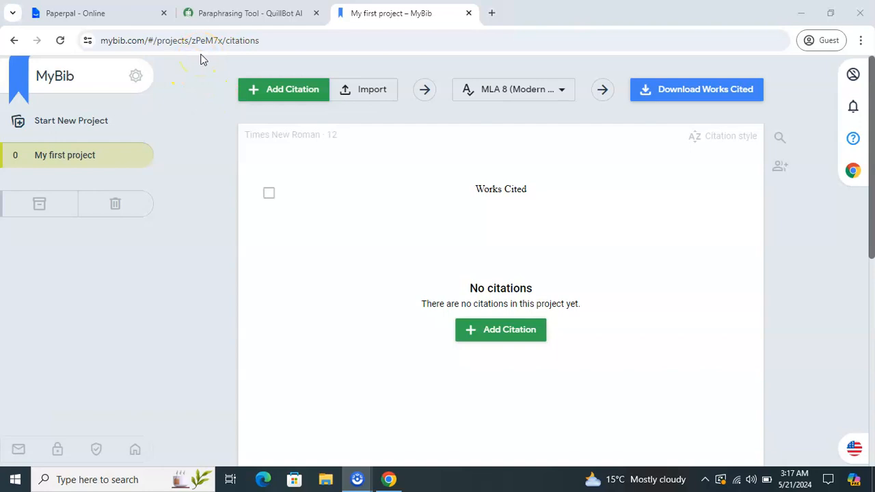
pyautogui.click(130, 14)
pyautogui.click(238, 13)
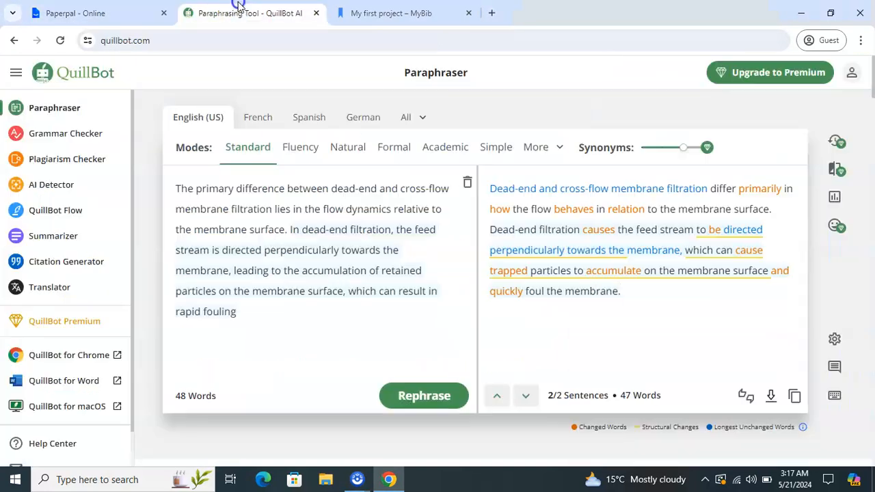
pyautogui.click(116, 14)
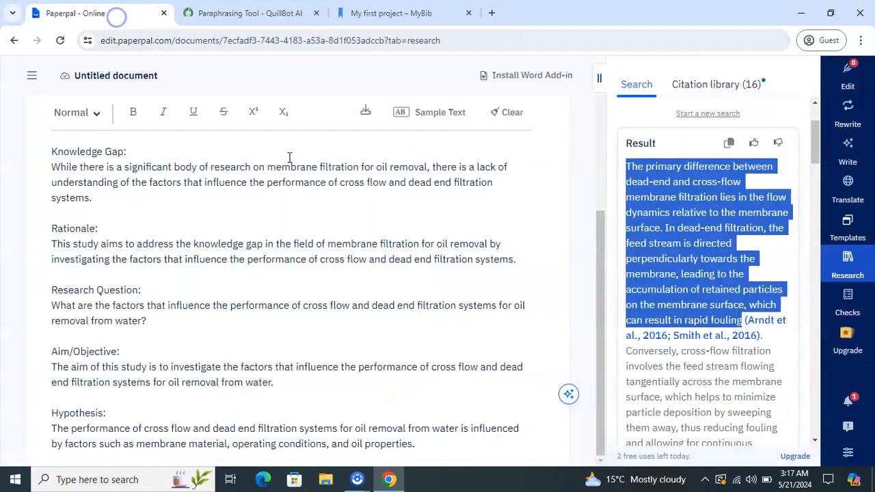
# - Scroll the Research panel down to reference [3], the 2016 ceramic hollow fibre fouling paper
pyautogui.click(744, 342)
pyautogui.scroll(-10, 745, 342)
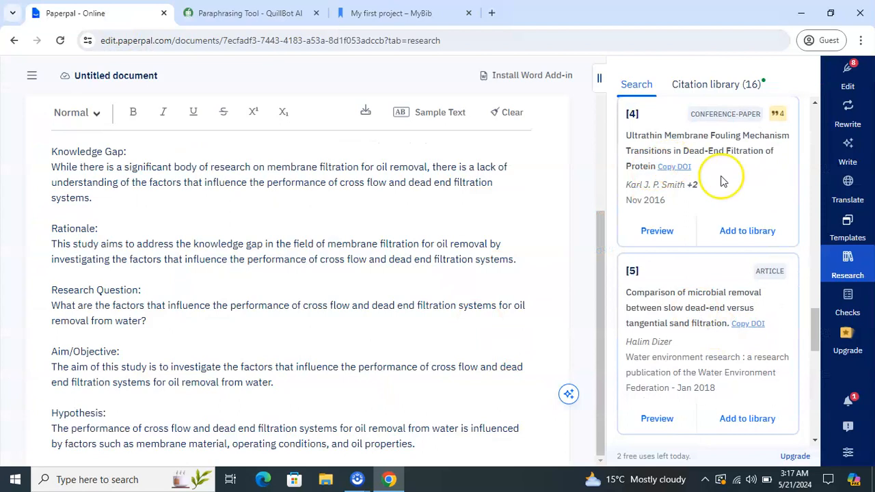
pyautogui.moveTo(819, 340); pyautogui.dragTo(815, 154)
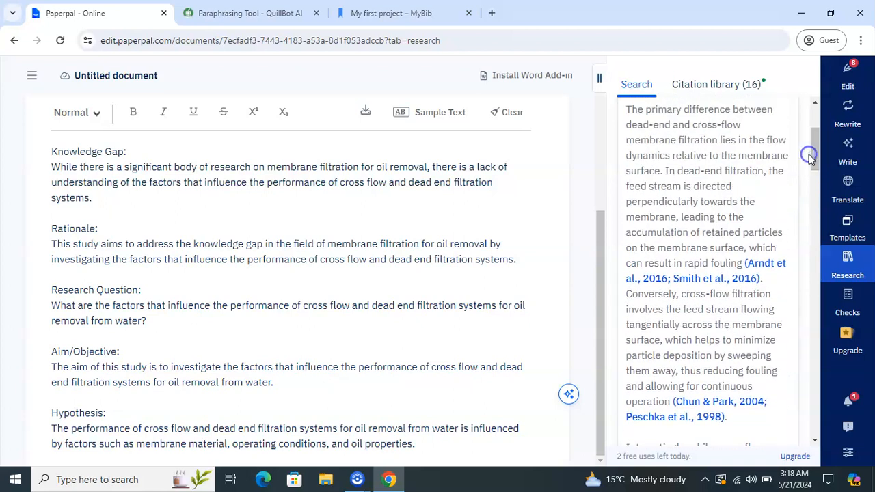
pyautogui.scroll(-8, 778, 257)
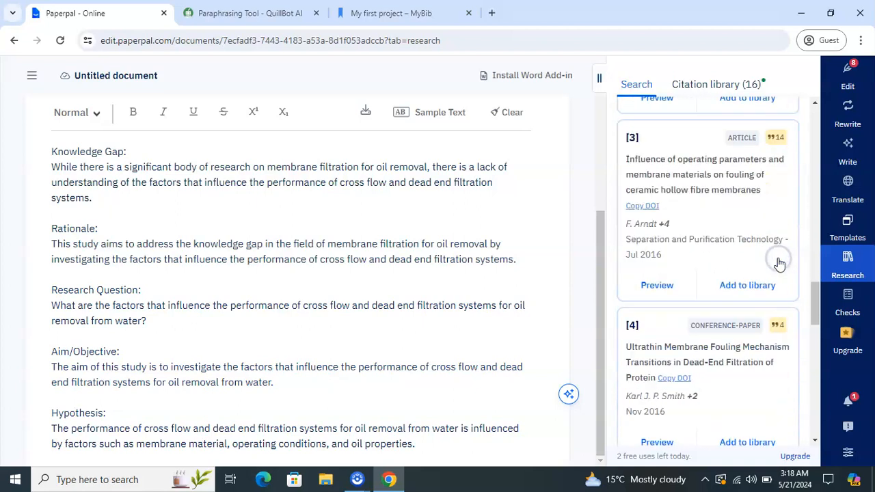
pyautogui.scroll(-1, 780, 263)
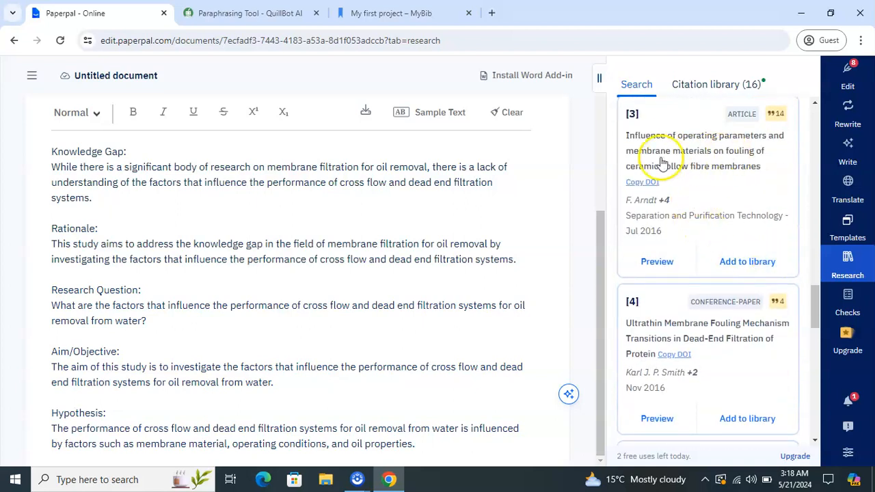
# - Copy reference [3]'s DOI and save it in MyBib as an MLA citation with no issue number
pyautogui.click(652, 186)
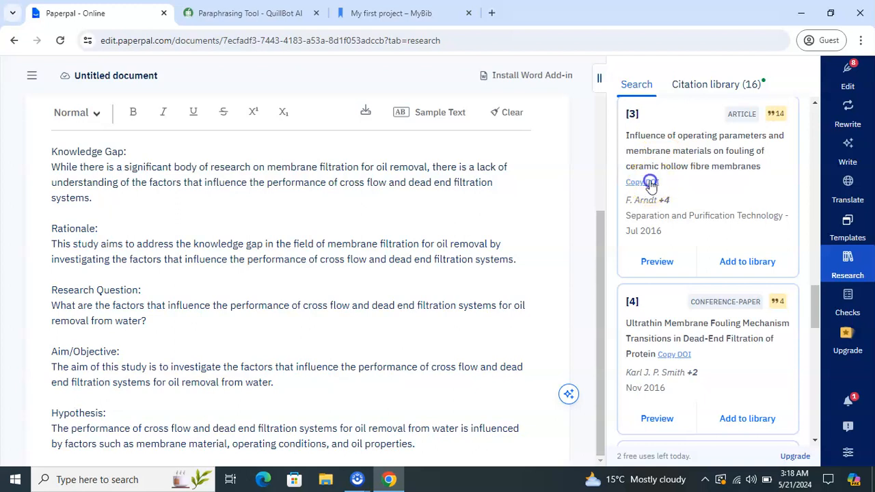
pyautogui.click(394, 15)
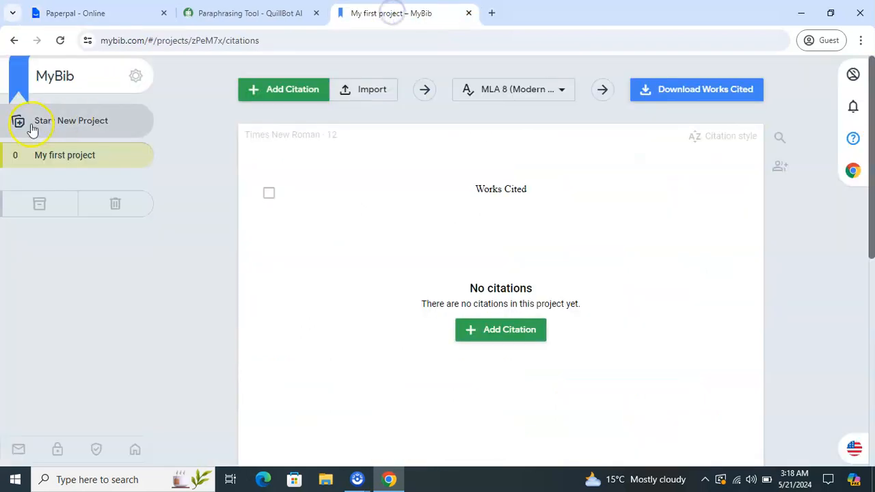
pyautogui.click(276, 94)
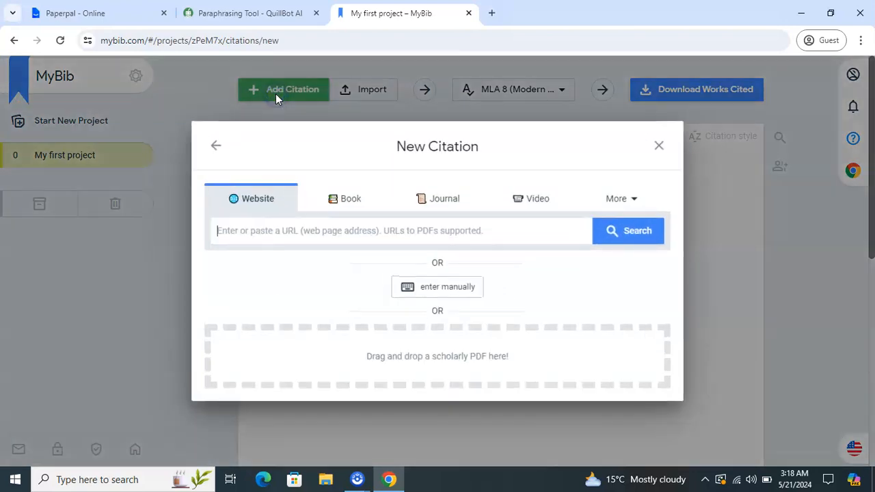
pyautogui.click(276, 238)
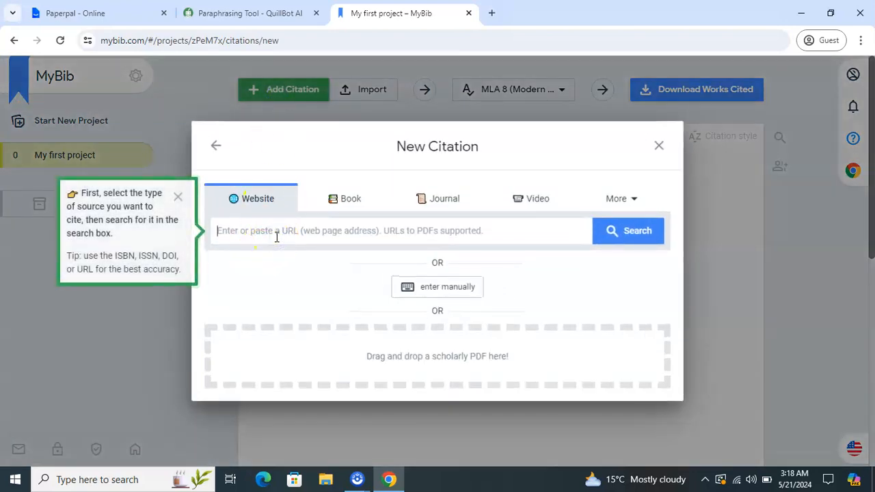
pyautogui.hotkey('ctrl', 'v')
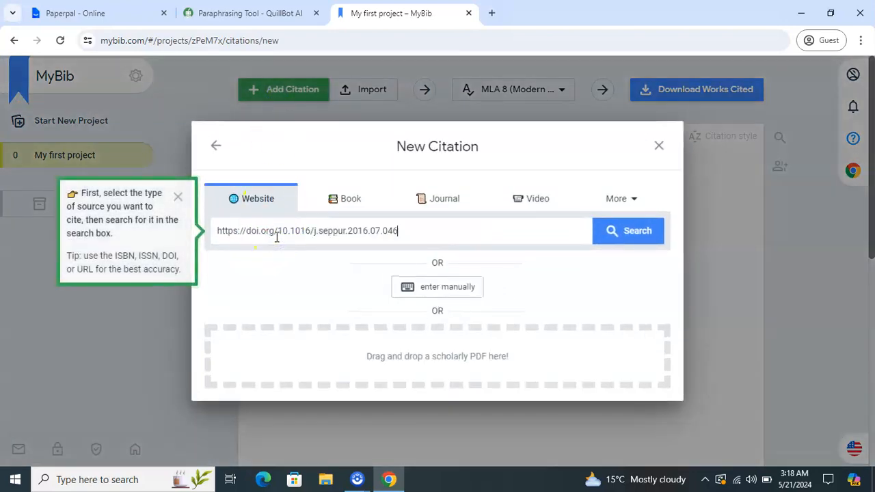
pyautogui.click(635, 232)
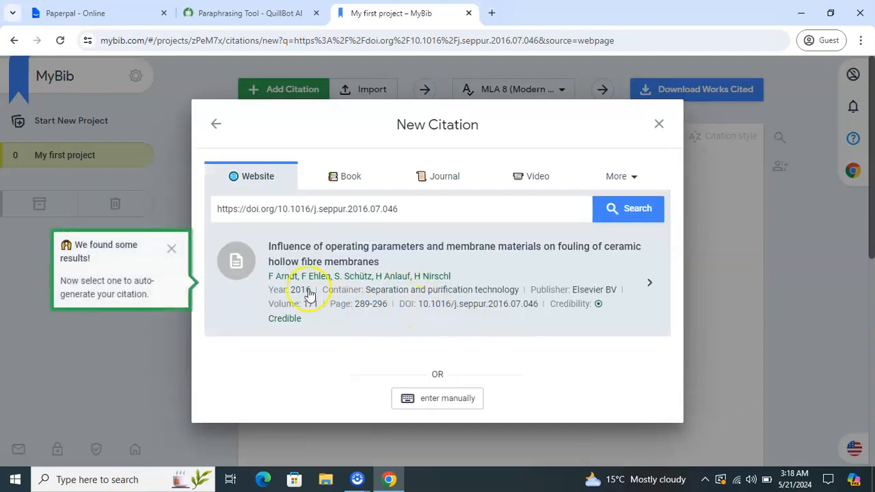
pyautogui.click(582, 318)
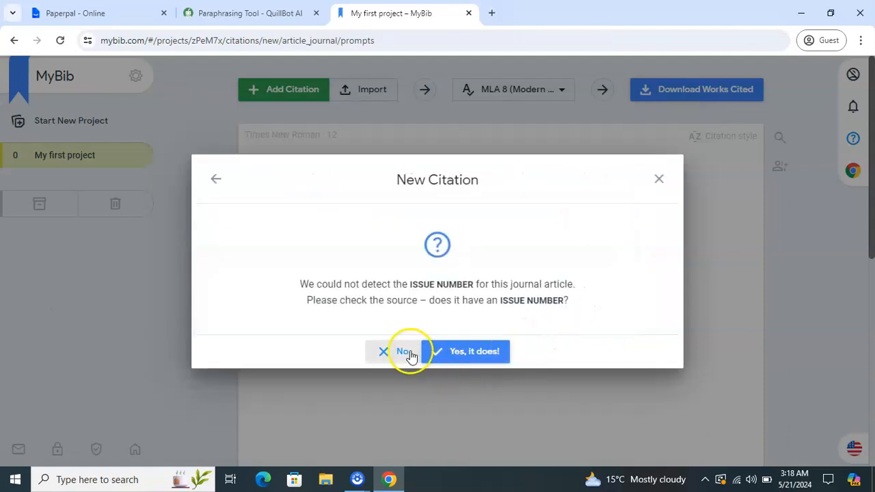
pyautogui.click(405, 353)
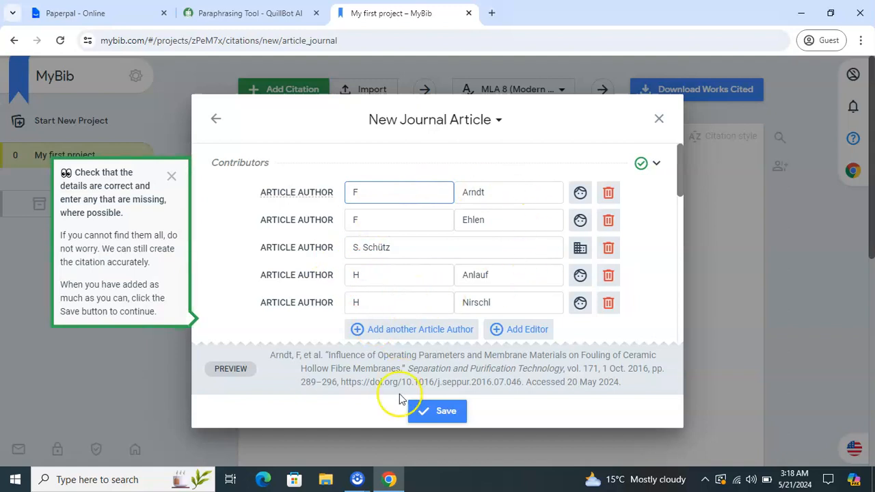
pyautogui.click(422, 413)
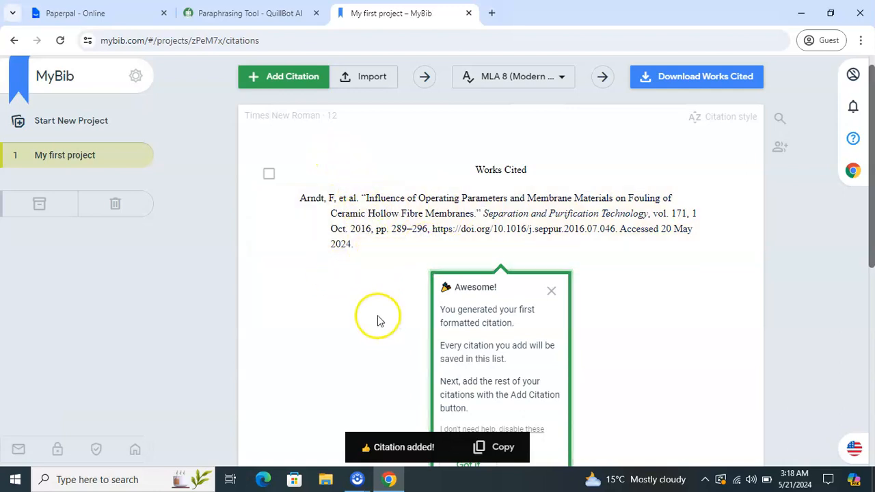
pyautogui.click(551, 292)
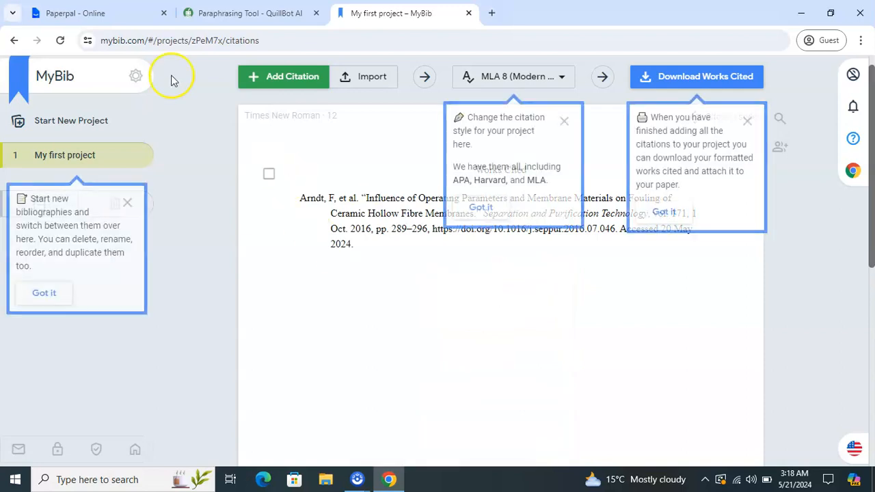
# - Copy the DOI of reference [2], the 2004 Chun & Park nanopore paper, from Paperpal
pyautogui.click(205, 15)
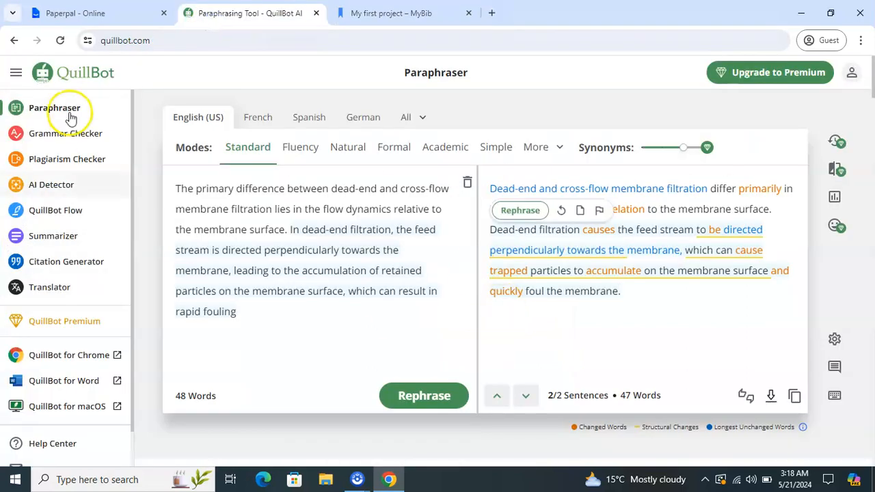
pyautogui.click(47, 12)
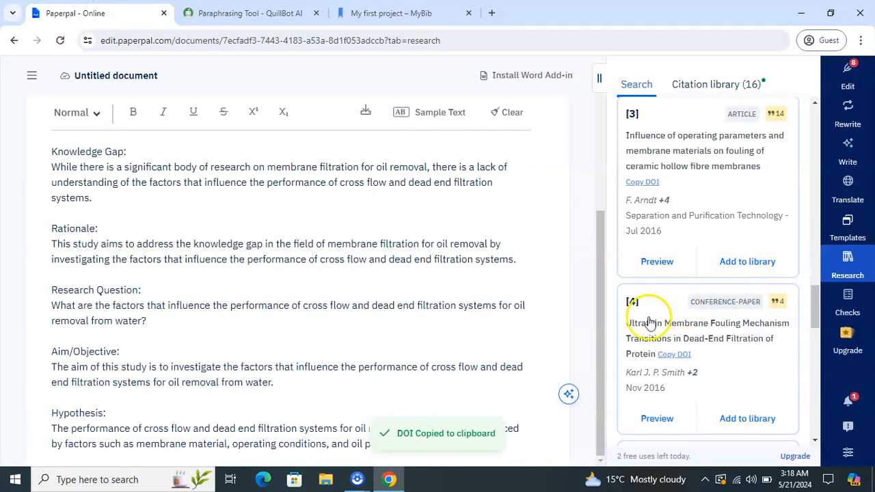
pyautogui.moveTo(817, 308); pyautogui.dragTo(797, 172)
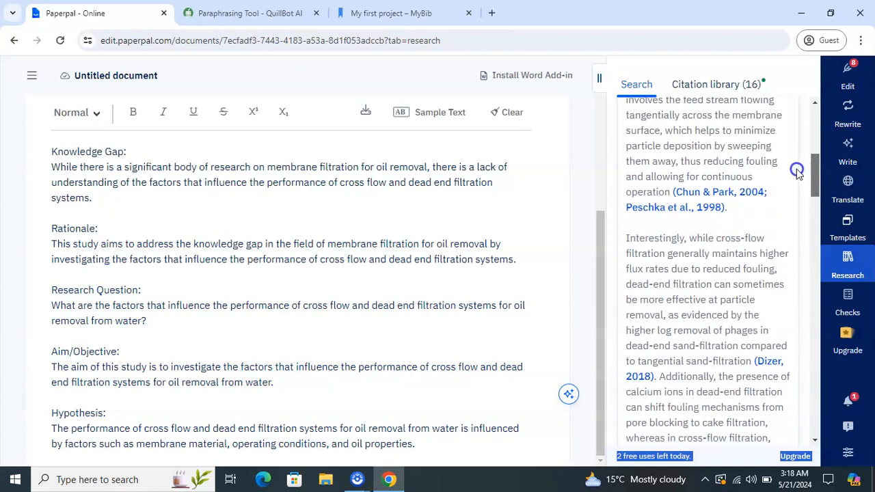
pyautogui.click(764, 194)
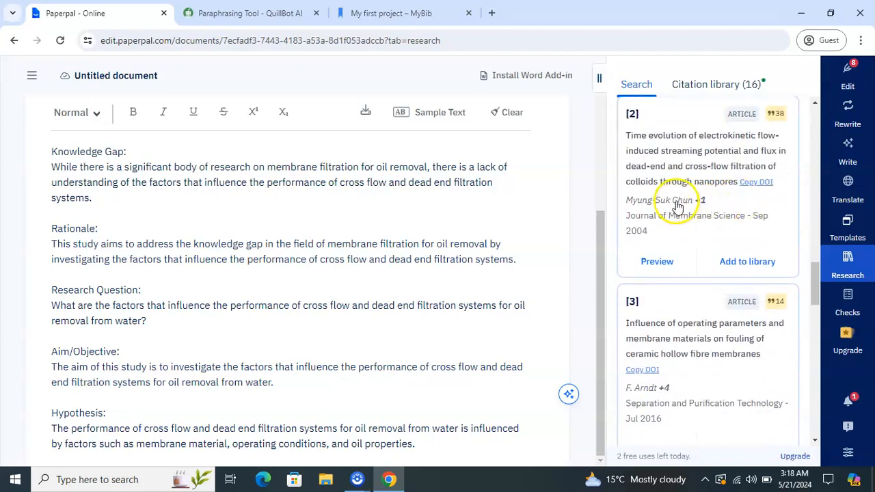
pyautogui.click(758, 182)
pyautogui.click(385, 12)
# - Look up the 2004 Chun and Park nanopore article by DOI and save it as a citation
pyautogui.click(255, 77)
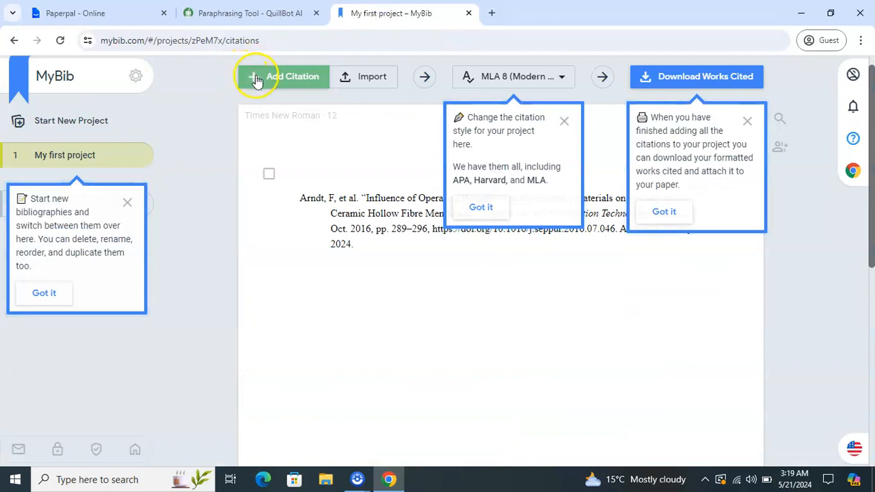
pyautogui.click(326, 231)
pyautogui.hotkey('ctrl', 'v')
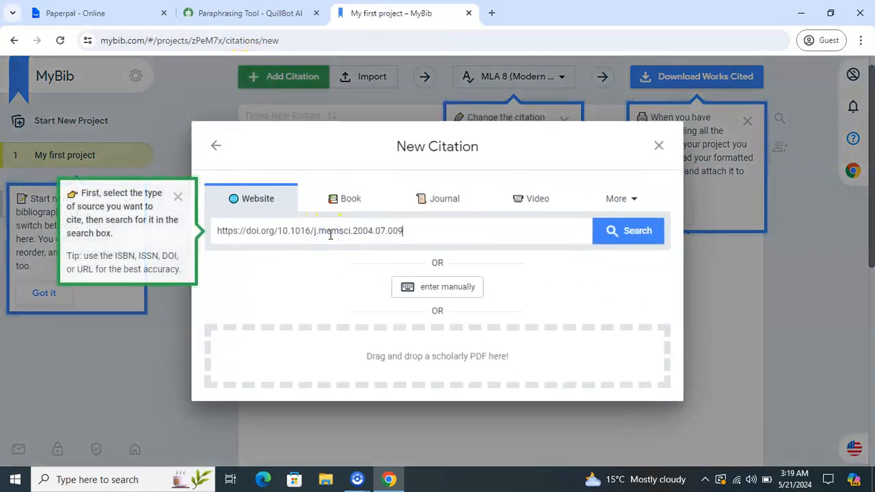
pyautogui.press('Return')
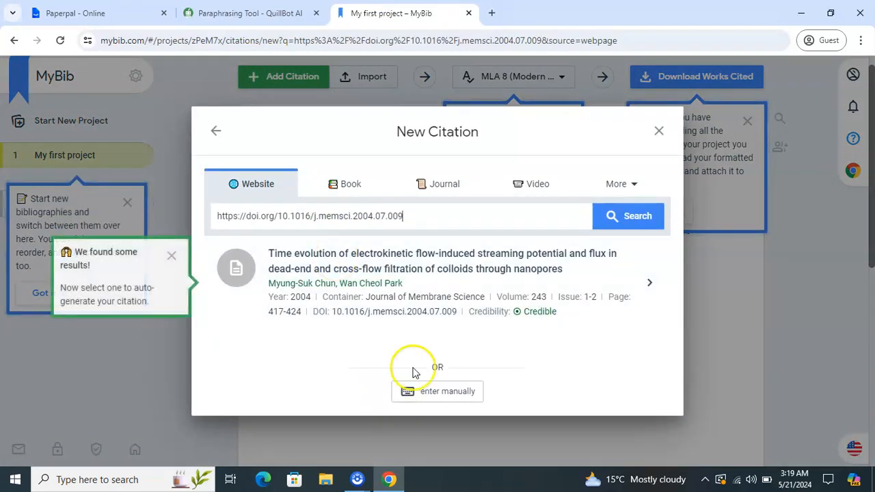
pyautogui.click(470, 297)
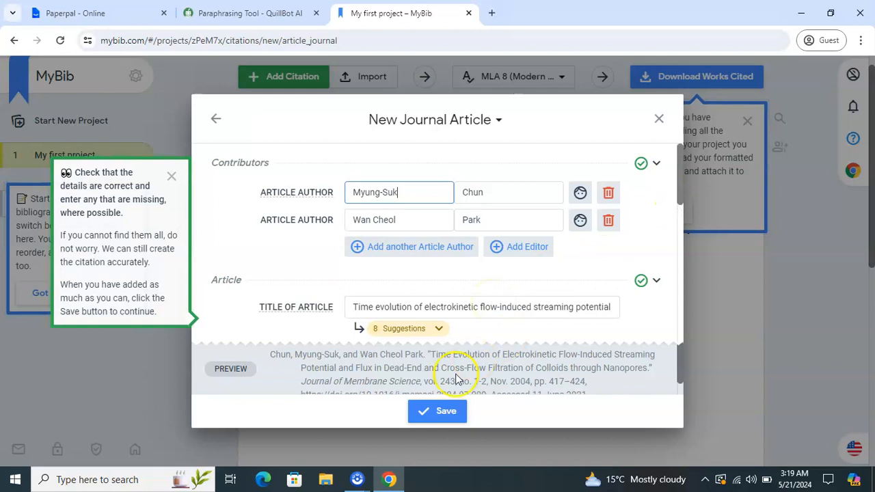
pyautogui.click(448, 411)
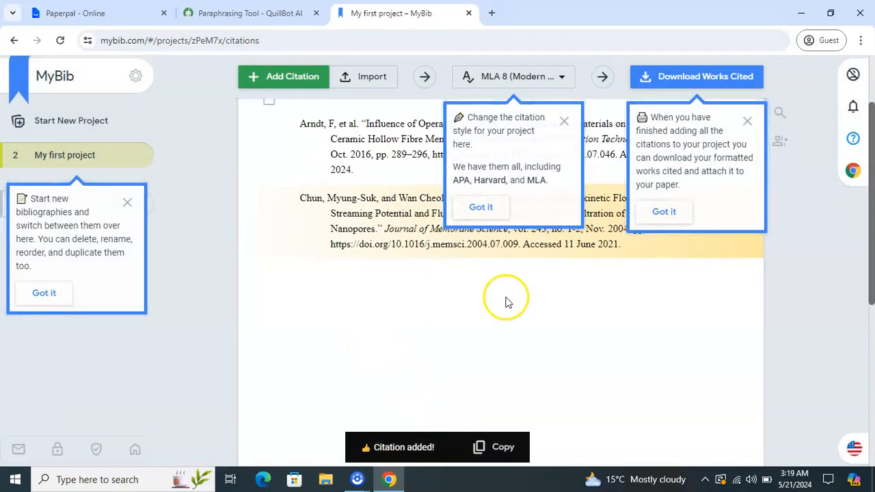
# - Close the download and citation-style tips, keeping the list in MLA 8 style
pyautogui.click(748, 122)
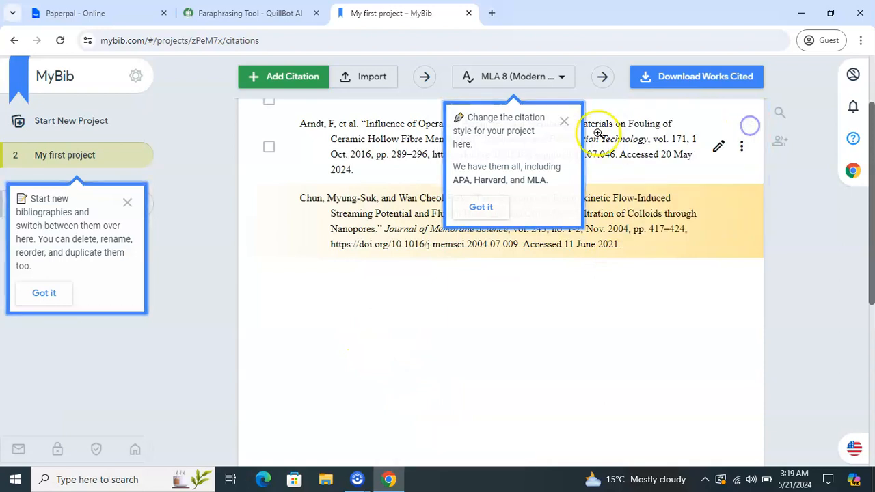
pyautogui.click(564, 121)
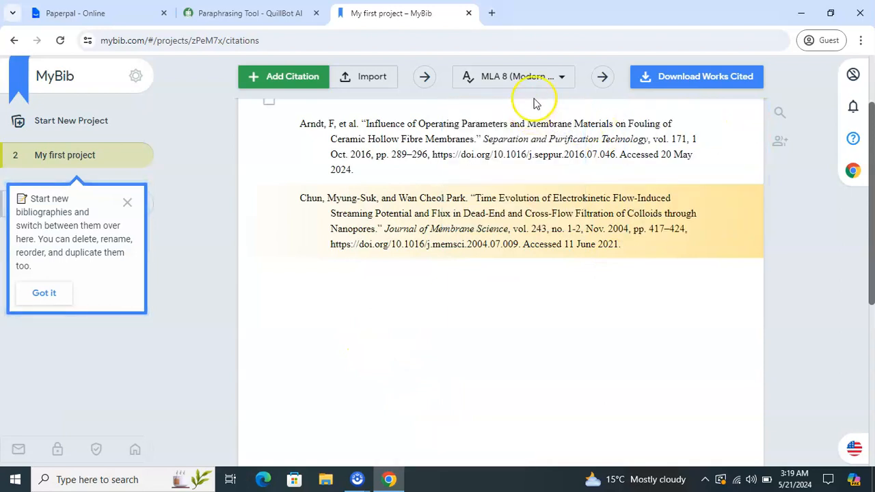
pyautogui.click(553, 87)
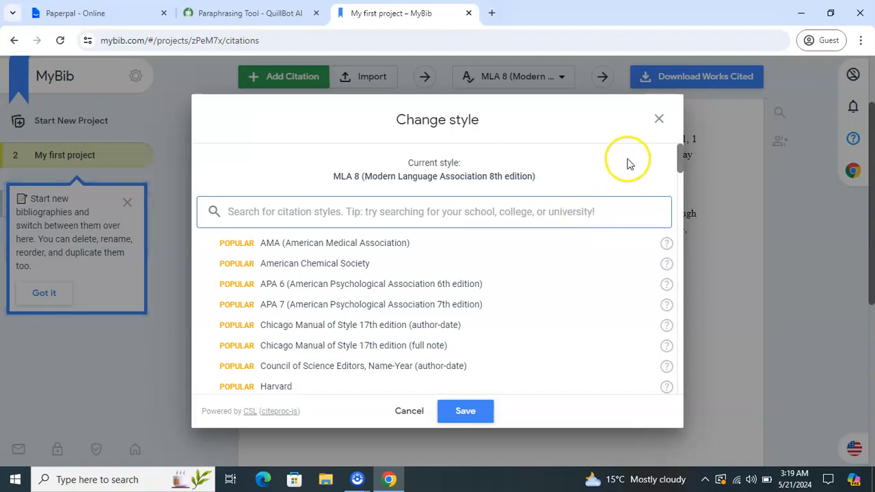
pyautogui.click(659, 118)
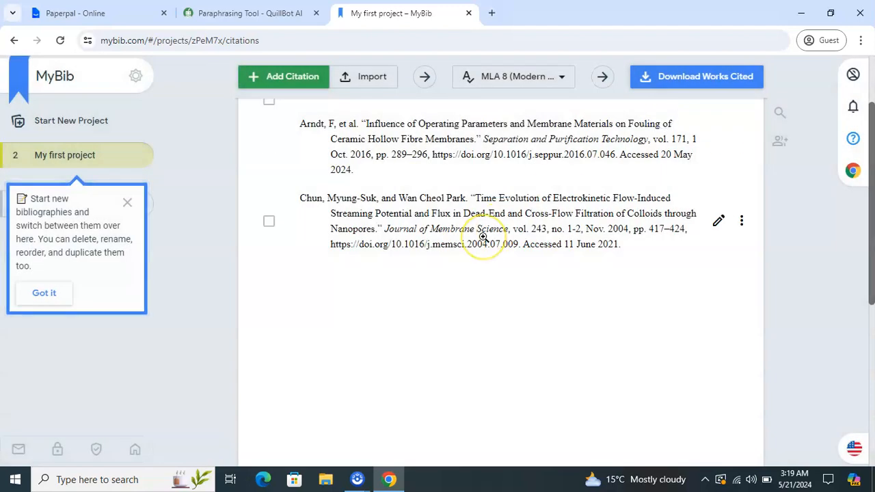
pyautogui.moveTo(873, 242)
pyautogui.mouseDown()
pyautogui.moveTo(873, 212)
pyautogui.moveTo(872, 258)
pyautogui.mouseUp()
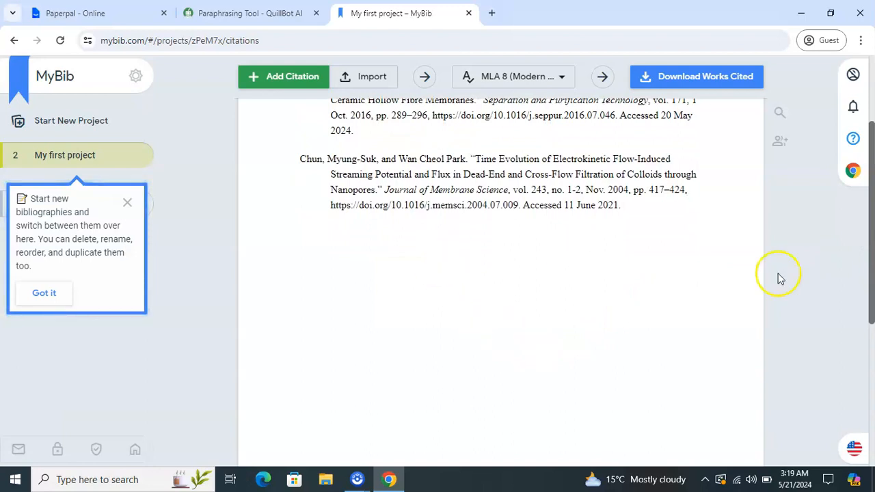
pyautogui.moveTo(871, 246); pyautogui.dragTo(871, 209)
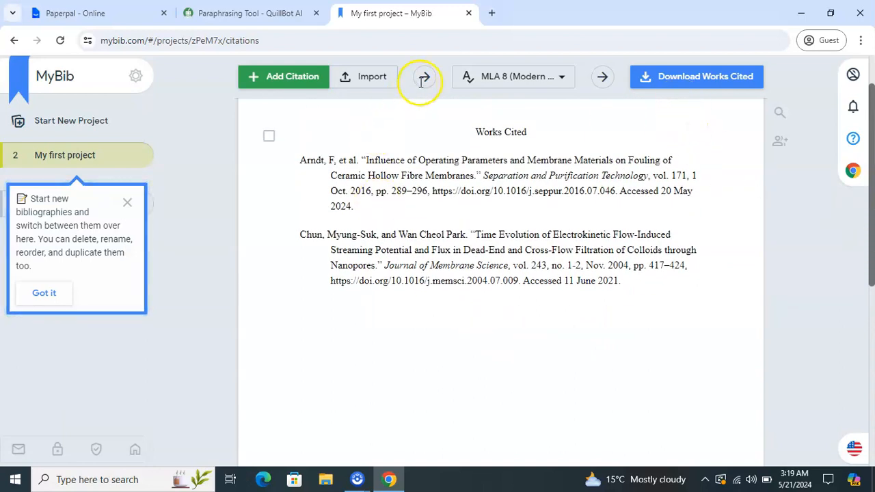
# - Select both Works Cited entries, then go back to the Paperpal document
pyautogui.click(269, 136)
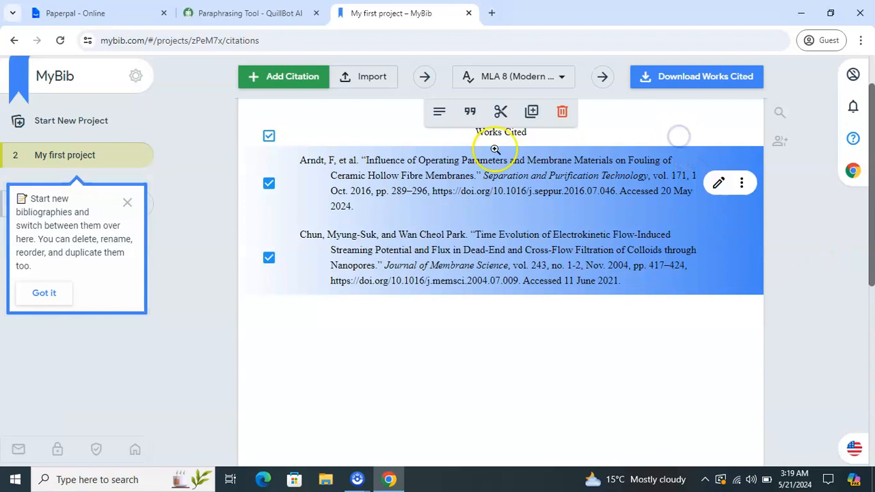
pyautogui.click(109, 15)
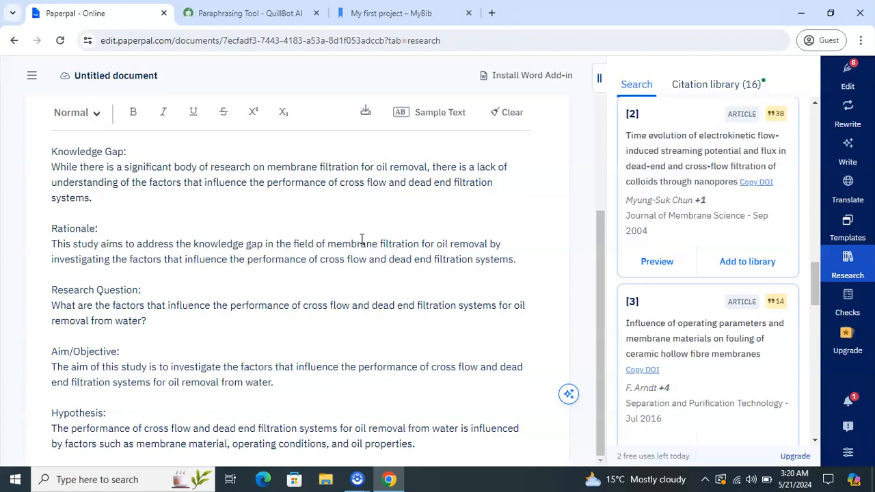
# - View QuillBot's 47-word paraphrase, then go back to the MyBib Works Cited list
pyautogui.click(248, 13)
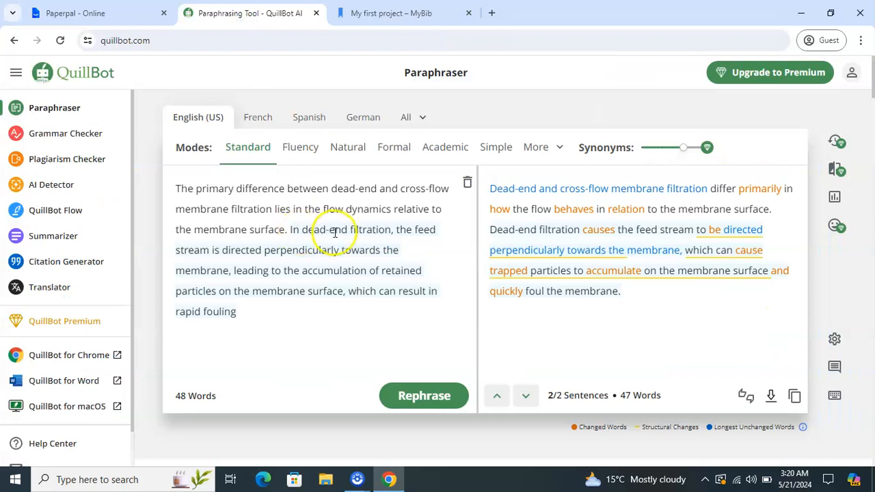
pyautogui.moveTo(517, 237)
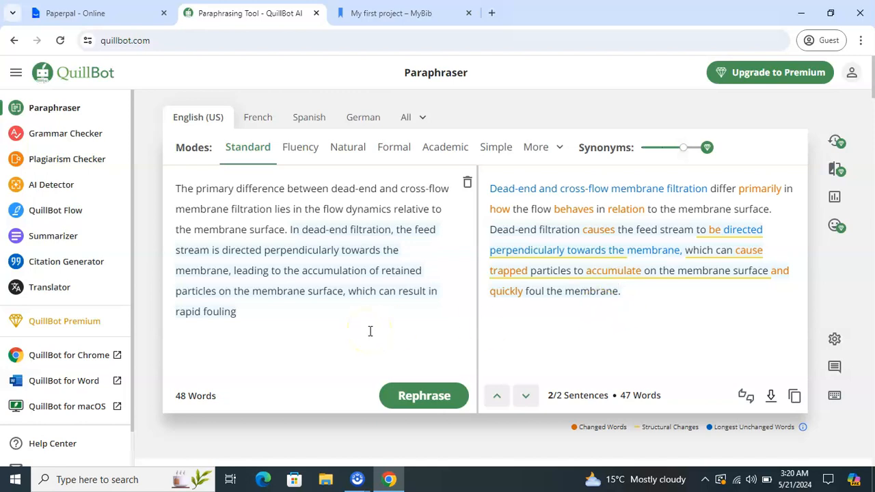
pyautogui.click(362, 10)
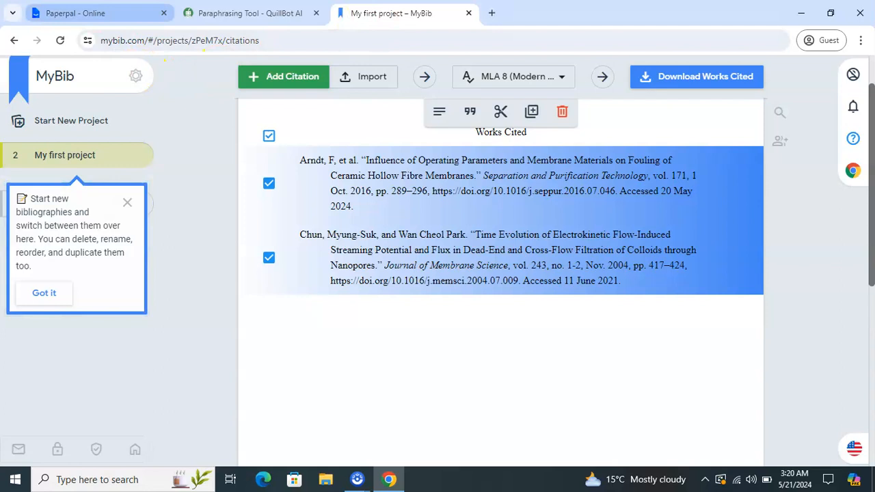
# - Switch to the Paperpal - Online tab holding the introduction-outline document
pyautogui.click(75, 13)
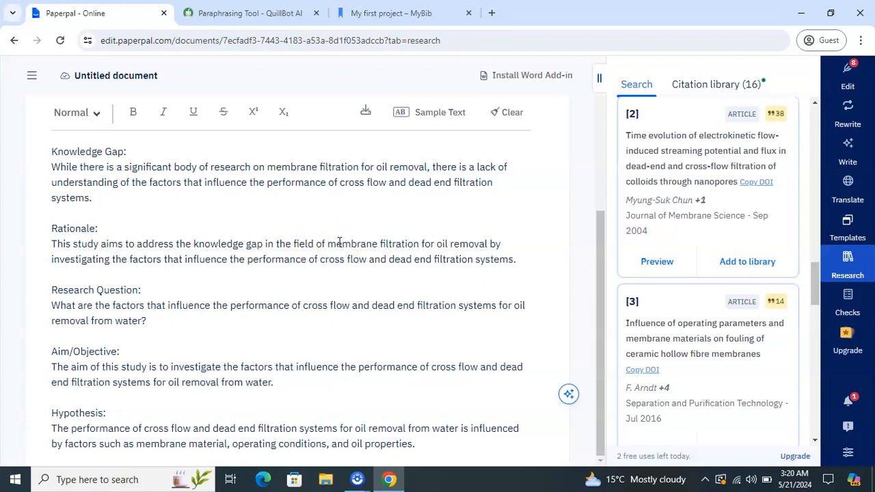
# - Browse Paperpal's Edit and Rewrite tools, then show Templates listing Title, Abstract, Keywords and Summary
pyautogui.click(856, 89)
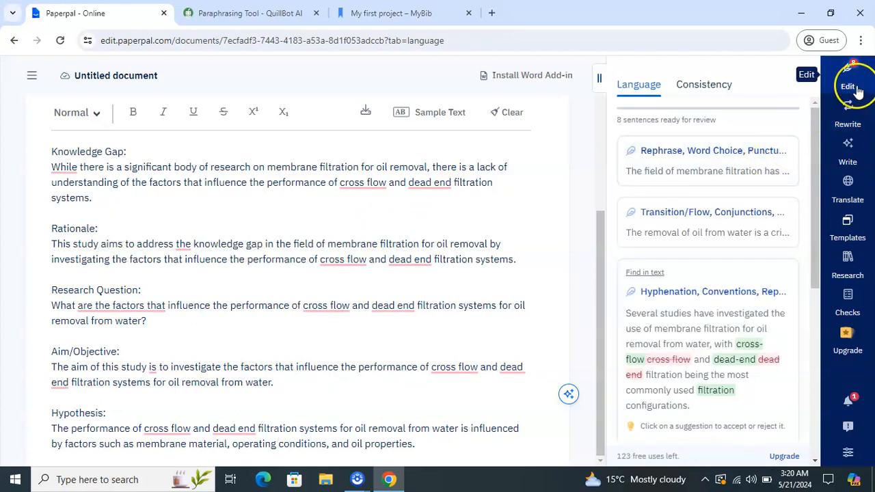
pyautogui.click(851, 126)
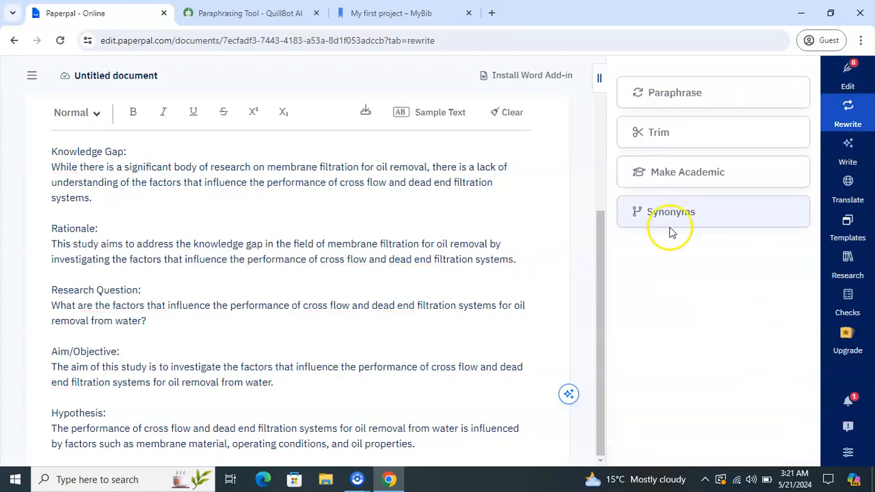
pyautogui.click(736, 94)
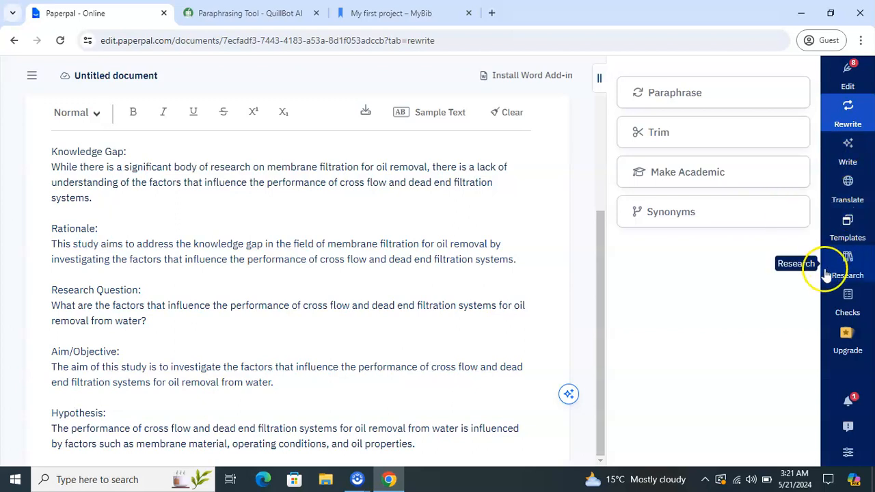
pyautogui.click(857, 246)
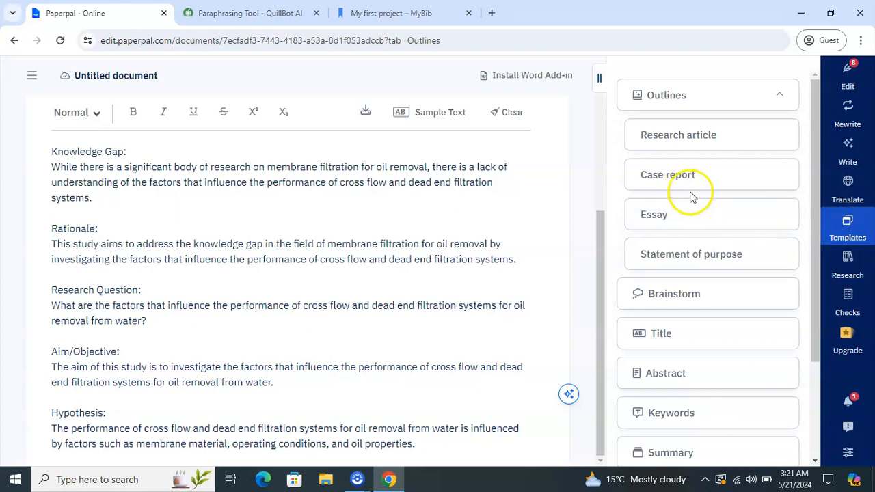
# - Try generating an Abstract, which needs 500+ words, then go back to MyBib's Works Cited list
pyautogui.click(658, 381)
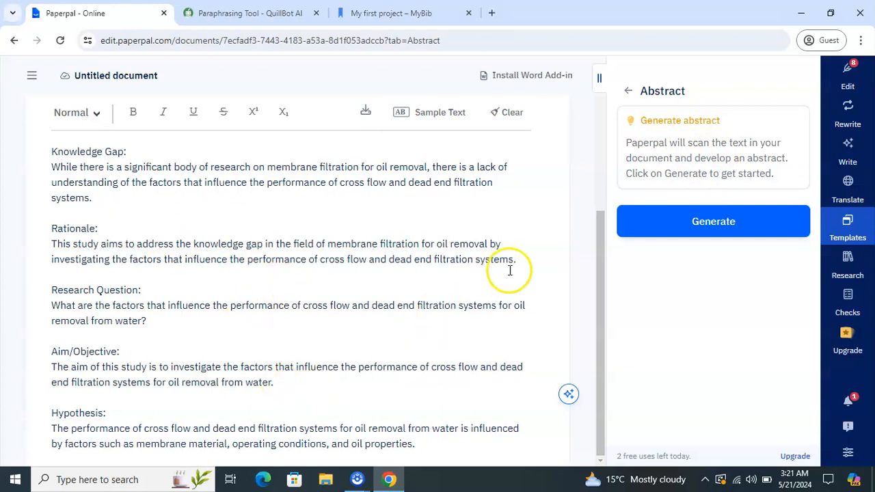
pyautogui.click(707, 231)
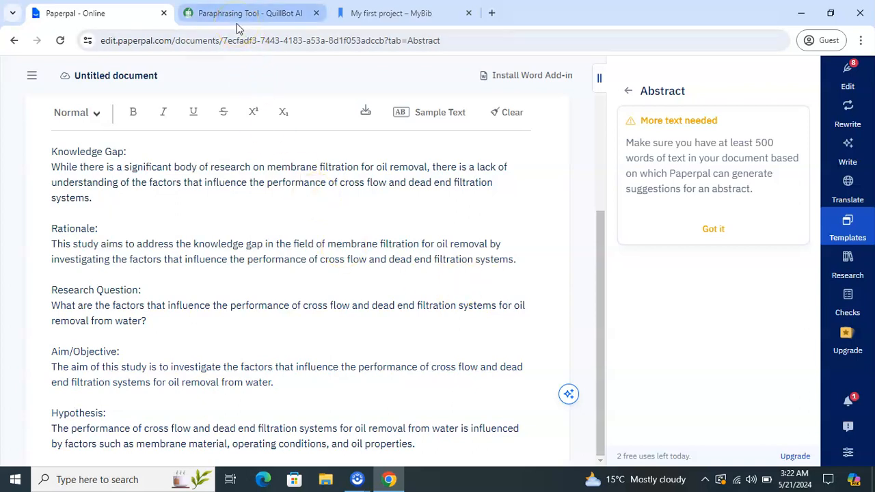
pyautogui.moveTo(237, 23)
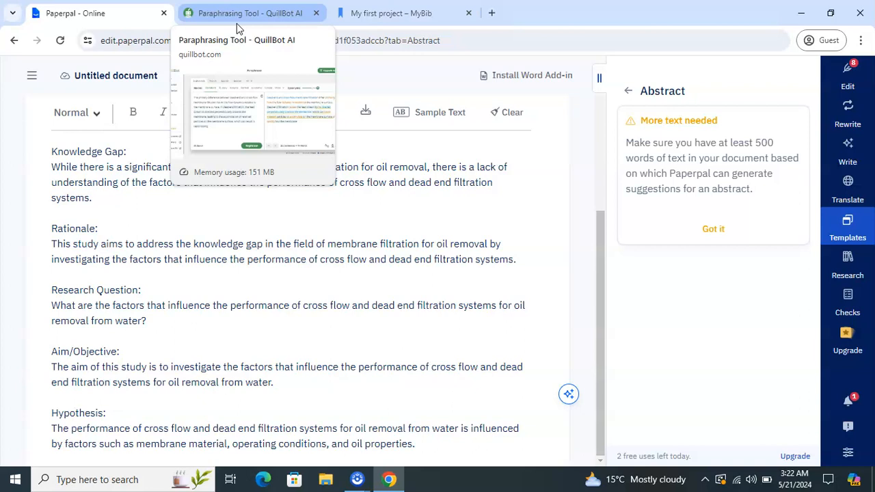
pyautogui.click(373, 21)
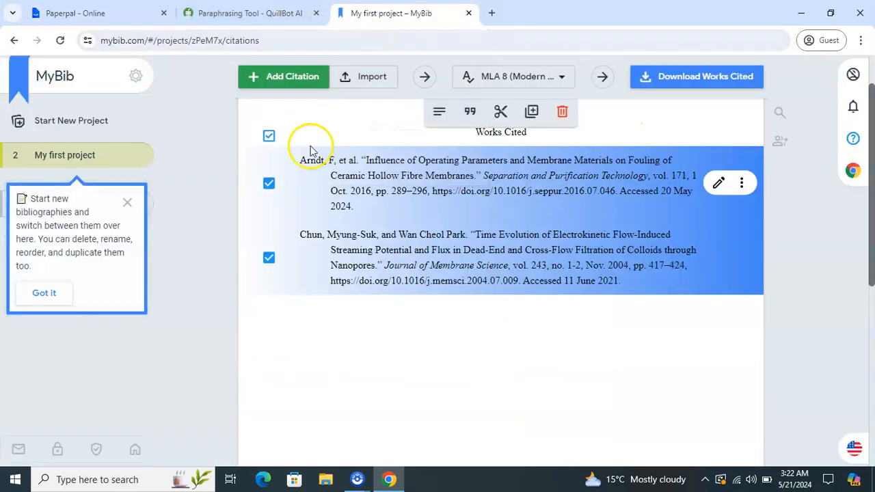